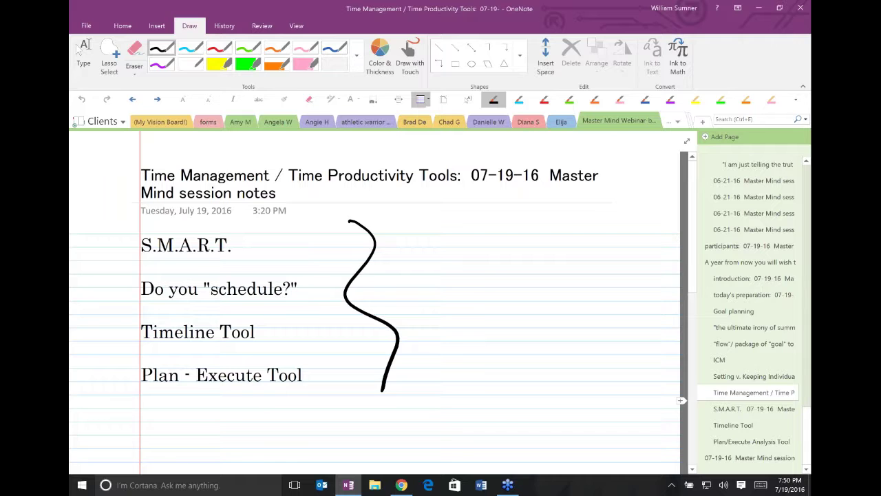
- On the S.M.A.R.T. page, ink-underline SPECIFIC, MEASURABLE, ACTIONABLE, REALISTIC and TIME-BASED, and start an asterisk by SPECIFIC
{"action": "left_click", "coordinate": [729, 409]}
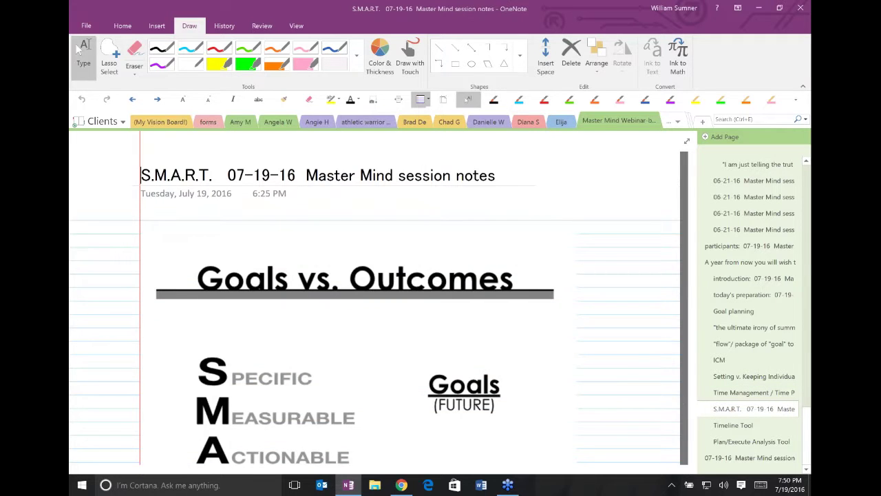
{"action": "scroll", "coordinate": [591, 340], "scroll_direction": "down", "scroll_amount": 3}
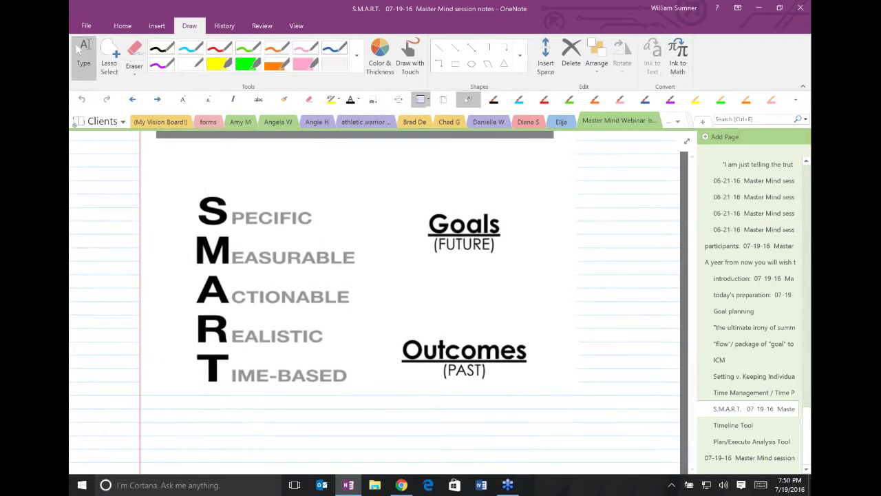
{"action": "left_click_drag", "start_coordinate": [236, 235], "coordinate": [303, 226]}
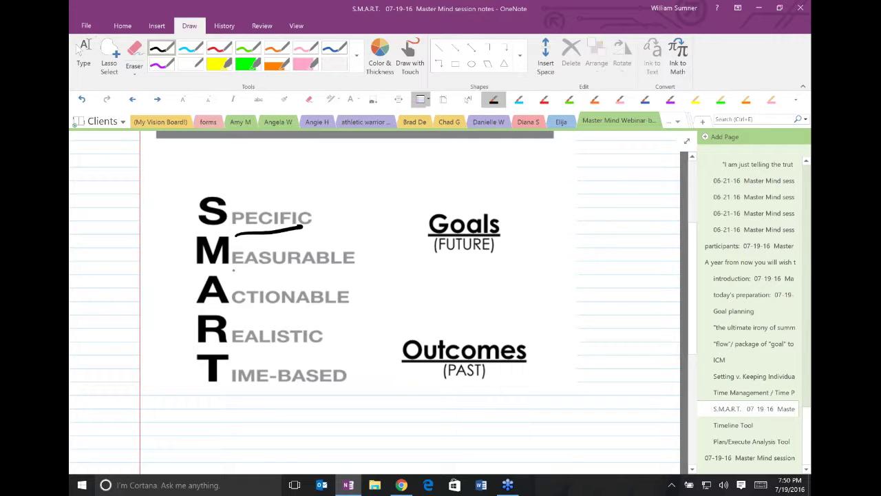
{"action": "left_click_drag", "start_coordinate": [234, 270], "coordinate": [318, 271]}
{"action": "left_click_drag", "start_coordinate": [245, 313], "coordinate": [308, 305]}
{"action": "left_click_drag", "start_coordinate": [244, 349], "coordinate": [308, 347]}
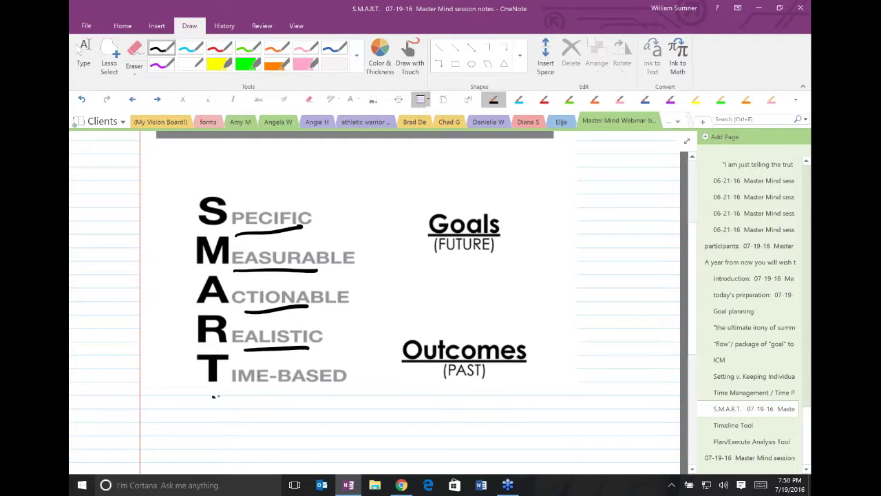
{"action": "left_click_drag", "start_coordinate": [212, 396], "coordinate": [334, 393]}
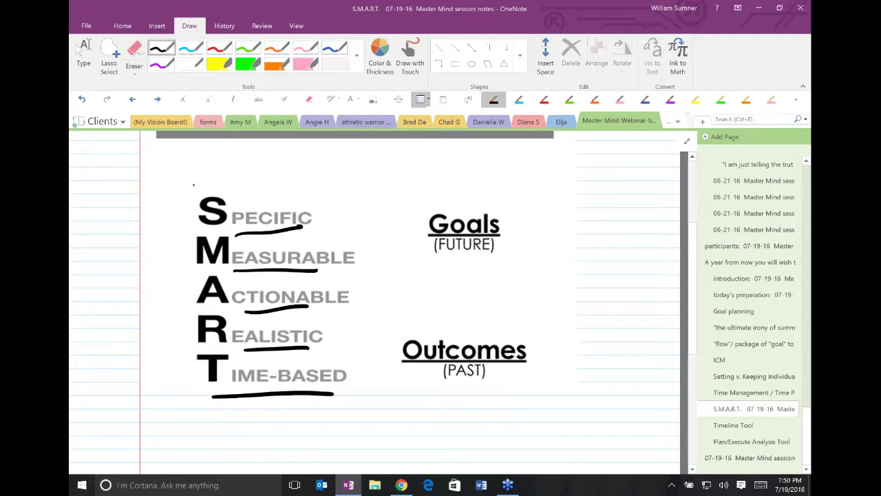
{"action": "mouse_move", "coordinate": [196, 183]}
{"action": "left_mouse_down"}
{"action": "mouse_move", "coordinate": [183, 211]}
{"action": "mouse_move", "coordinate": [205, 203]}
{"action": "mouse_move", "coordinate": [207, 190]}
{"action": "left_mouse_up"}
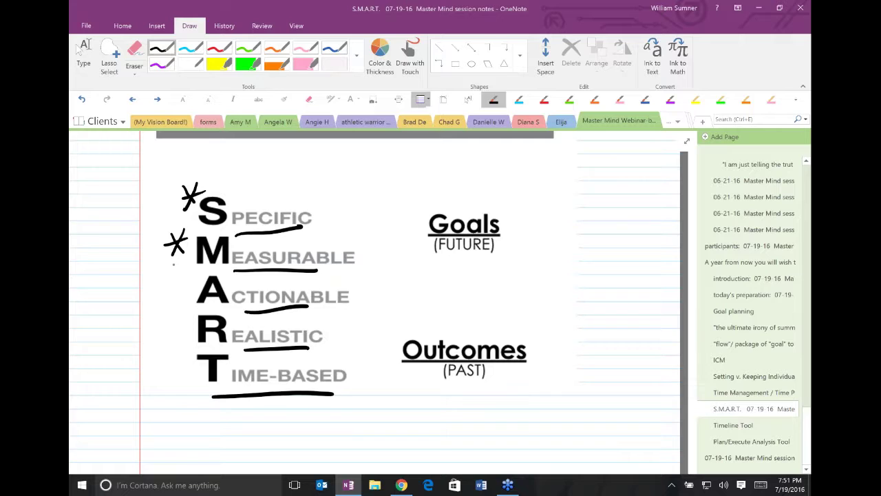
- Handwrite 'Act' beside MEASURABLE and underline it
{"action": "mouse_move", "coordinate": [164, 267]}
{"action": "left_mouse_down"}
{"action": "mouse_move", "coordinate": [190, 257]}
{"action": "mouse_move", "coordinate": [189, 264]}
{"action": "left_mouse_up"}
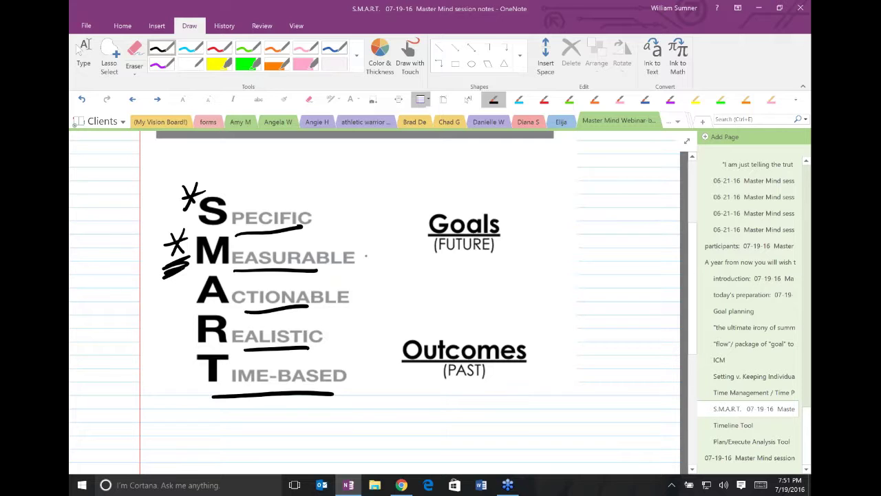
{"action": "mouse_move", "coordinate": [363, 267]}
{"action": "left_mouse_down"}
{"action": "mouse_move", "coordinate": [375, 266]}
{"action": "mouse_move", "coordinate": [370, 257]}
{"action": "left_mouse_up"}
{"action": "mouse_move", "coordinate": [386, 253]}
{"action": "left_mouse_down"}
{"action": "mouse_move", "coordinate": [381, 260]}
{"action": "mouse_move", "coordinate": [391, 259]}
{"action": "left_mouse_up"}
{"action": "left_click_drag", "start_coordinate": [387, 255], "coordinate": [418, 248]}
{"action": "left_click_drag", "start_coordinate": [368, 270], "coordinate": [407, 263]}
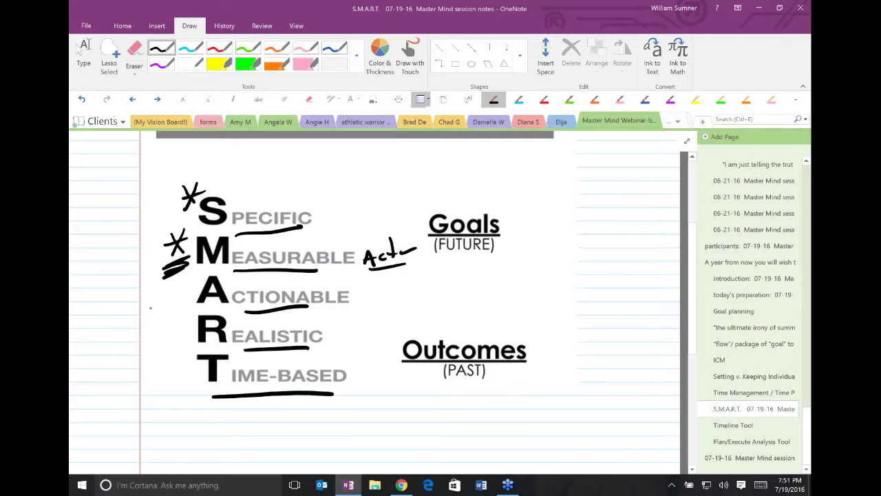
- Add the bracketed ink note '(masc / fem / bey)' beside ACTIONABLE
{"action": "left_click_drag", "start_coordinate": [200, 298], "coordinate": [143, 319]}
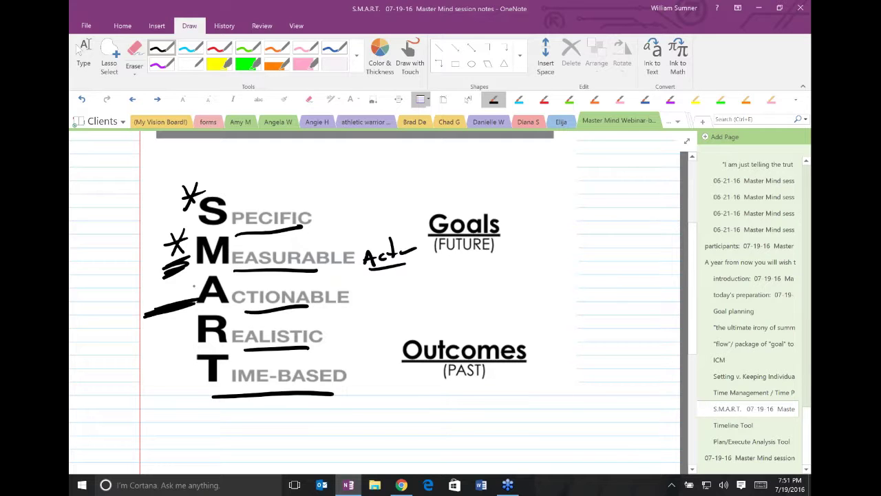
{"action": "left_click_drag", "start_coordinate": [373, 286], "coordinate": [371, 305]}
{"action": "mouse_move", "coordinate": [384, 303]}
{"action": "left_mouse_down"}
{"action": "mouse_move", "coordinate": [390, 295]}
{"action": "mouse_move", "coordinate": [399, 303]}
{"action": "left_mouse_up"}
{"action": "mouse_move", "coordinate": [409, 295]}
{"action": "left_mouse_down"}
{"action": "mouse_move", "coordinate": [403, 300]}
{"action": "mouse_move", "coordinate": [413, 300]}
{"action": "left_mouse_up"}
{"action": "mouse_move", "coordinate": [421, 291]}
{"action": "left_mouse_down"}
{"action": "mouse_move", "coordinate": [415, 303]}
{"action": "mouse_move", "coordinate": [444, 306]}
{"action": "mouse_move", "coordinate": [484, 291]}
{"action": "mouse_move", "coordinate": [481, 313]}
{"action": "left_mouse_up"}
{"action": "left_click_drag", "start_coordinate": [487, 289], "coordinate": [511, 312]}
{"action": "mouse_move", "coordinate": [541, 277]}
{"action": "left_mouse_down"}
{"action": "mouse_move", "coordinate": [538, 302]}
{"action": "mouse_move", "coordinate": [550, 292]}
{"action": "left_mouse_up"}
{"action": "left_click_drag", "start_coordinate": [552, 292], "coordinate": [566, 290]}
{"action": "left_click_drag", "start_coordinate": [566, 292], "coordinate": [584, 315]}
{"action": "mouse_move", "coordinate": [535, 310]}
{"action": "left_mouse_down"}
{"action": "mouse_move", "coordinate": [592, 307]}
{"action": "mouse_move", "coordinate": [600, 296]}
{"action": "left_mouse_up"}
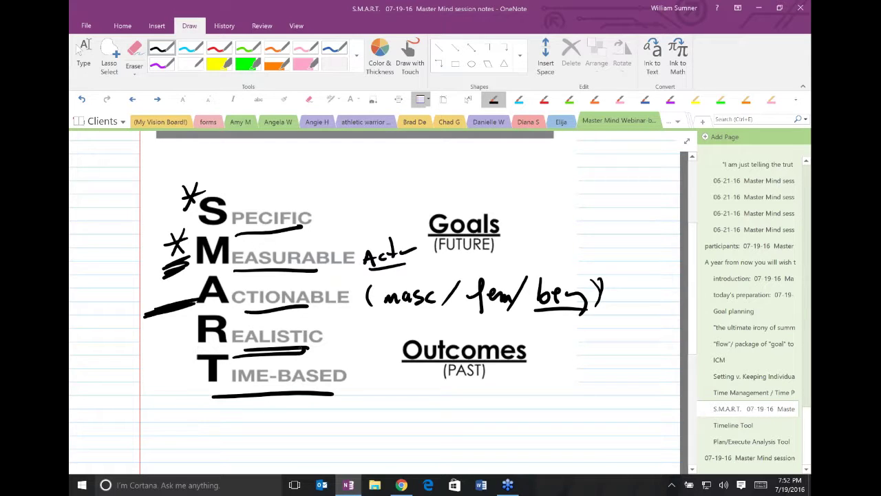
- Write a double-underlined 'NY' by REALISTIC, squiggle under TIME-BASED, and circle Goals (FUTURE)
{"action": "mouse_move", "coordinate": [340, 325]}
{"action": "left_mouse_down"}
{"action": "mouse_move", "coordinate": [336, 349]}
{"action": "mouse_move", "coordinate": [376, 323]}
{"action": "mouse_move", "coordinate": [367, 347]}
{"action": "left_mouse_up"}
{"action": "mouse_move", "coordinate": [340, 351]}
{"action": "left_mouse_down"}
{"action": "mouse_move", "coordinate": [374, 346]}
{"action": "mouse_move", "coordinate": [379, 355]}
{"action": "left_mouse_up"}
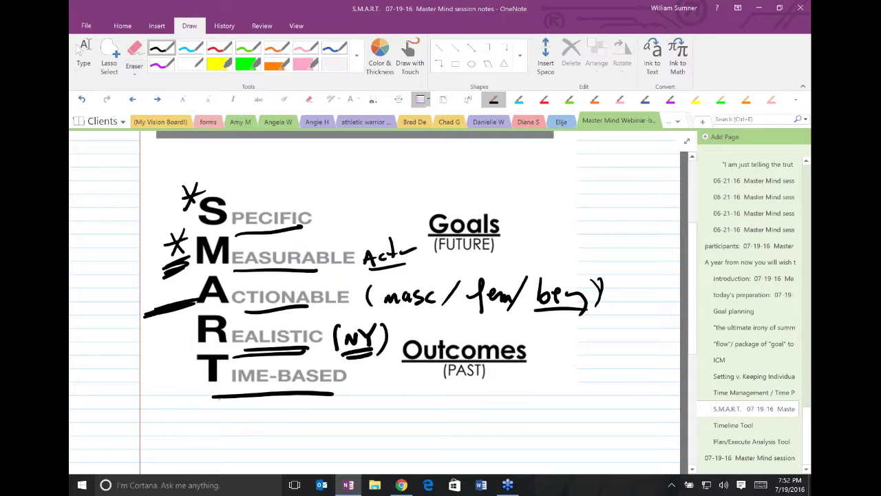
{"action": "left_click_drag", "start_coordinate": [215, 398], "coordinate": [329, 396]}
{"action": "mouse_move", "coordinate": [529, 338]}
{"action": "left_mouse_down"}
{"action": "mouse_move", "coordinate": [471, 326]}
{"action": "mouse_move", "coordinate": [423, 387]}
{"action": "mouse_move", "coordinate": [518, 333]}
{"action": "mouse_move", "coordinate": [498, 335]}
{"action": "left_mouse_up"}
{"action": "mouse_move", "coordinate": [493, 194]}
{"action": "left_mouse_down"}
{"action": "mouse_move", "coordinate": [416, 230]}
{"action": "mouse_move", "coordinate": [484, 204]}
{"action": "left_mouse_up"}
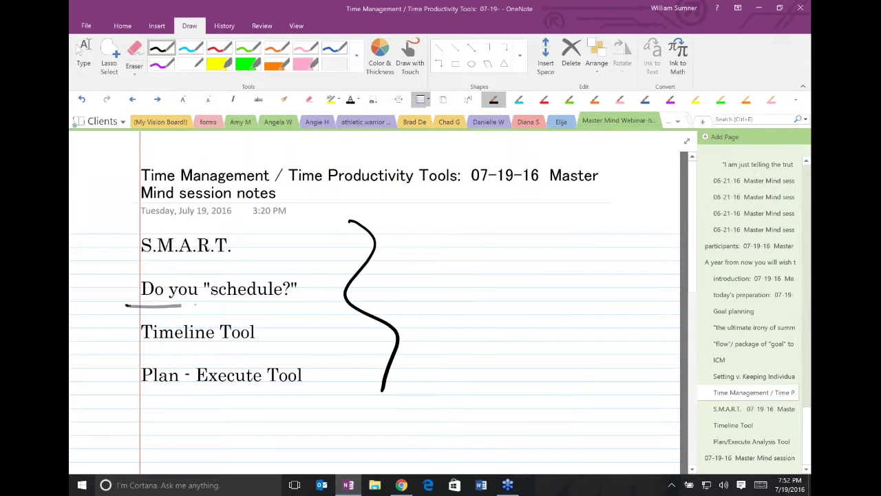
- Underline 'Do you schedule?' and handwrite 'Plan' with rising dashes, an arrow and 'cal'
{"action": "left_click_drag", "start_coordinate": [196, 304], "coordinate": [330, 302]}
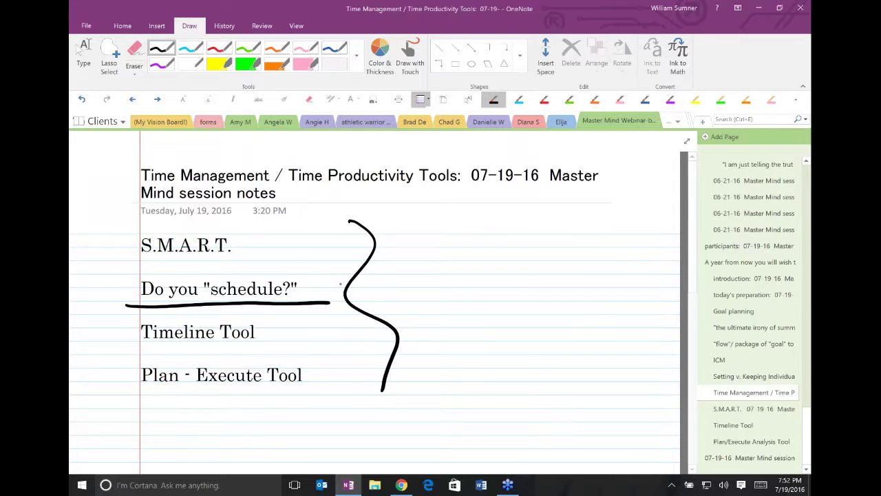
{"action": "mouse_move", "coordinate": [428, 226]}
{"action": "left_mouse_down"}
{"action": "mouse_move", "coordinate": [430, 246]}
{"action": "mouse_move", "coordinate": [428, 237]}
{"action": "left_mouse_up"}
{"action": "left_click_drag", "start_coordinate": [442, 207], "coordinate": [445, 230]}
{"action": "mouse_move", "coordinate": [460, 220]}
{"action": "left_mouse_down"}
{"action": "mouse_move", "coordinate": [490, 224]}
{"action": "mouse_move", "coordinate": [533, 197]}
{"action": "mouse_move", "coordinate": [540, 212]}
{"action": "left_mouse_up"}
{"action": "mouse_move", "coordinate": [512, 230]}
{"action": "left_mouse_down"}
{"action": "mouse_move", "coordinate": [542, 221]}
{"action": "mouse_move", "coordinate": [548, 246]}
{"action": "mouse_move", "coordinate": [586, 247]}
{"action": "mouse_move", "coordinate": [600, 264]}
{"action": "mouse_move", "coordinate": [656, 283]}
{"action": "left_mouse_up"}
{"action": "mouse_move", "coordinate": [510, 320]}
{"action": "left_mouse_down"}
{"action": "mouse_move", "coordinate": [573, 285]}
{"action": "mouse_move", "coordinate": [574, 303]}
{"action": "mouse_move", "coordinate": [553, 339]}
{"action": "mouse_move", "coordinate": [573, 338]}
{"action": "left_mouse_up"}
{"action": "mouse_move", "coordinate": [578, 307]}
{"action": "left_mouse_down"}
{"action": "mouse_move", "coordinate": [582, 336]}
{"action": "mouse_move", "coordinate": [600, 331]}
{"action": "left_mouse_up"}
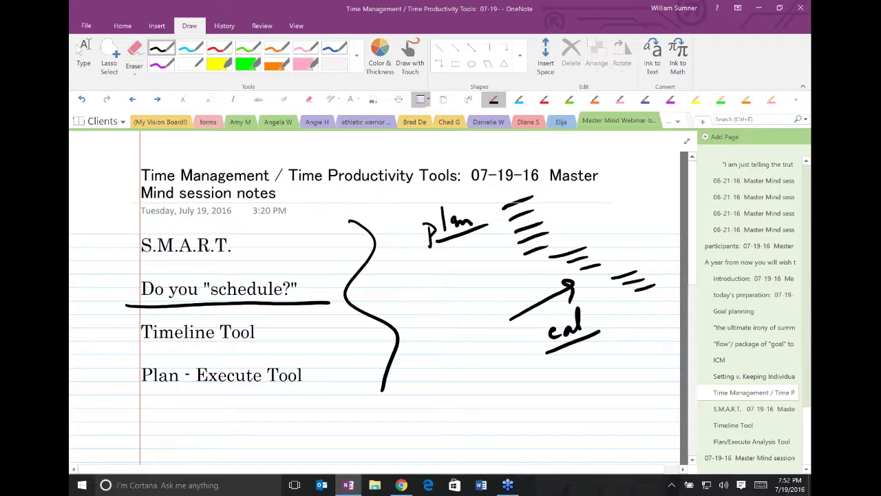
- Circle the T of S.M.A.R.T., then handwrite 'to do' and 'too big' with a down arrow
{"action": "left_click", "coordinate": [82, 49]}
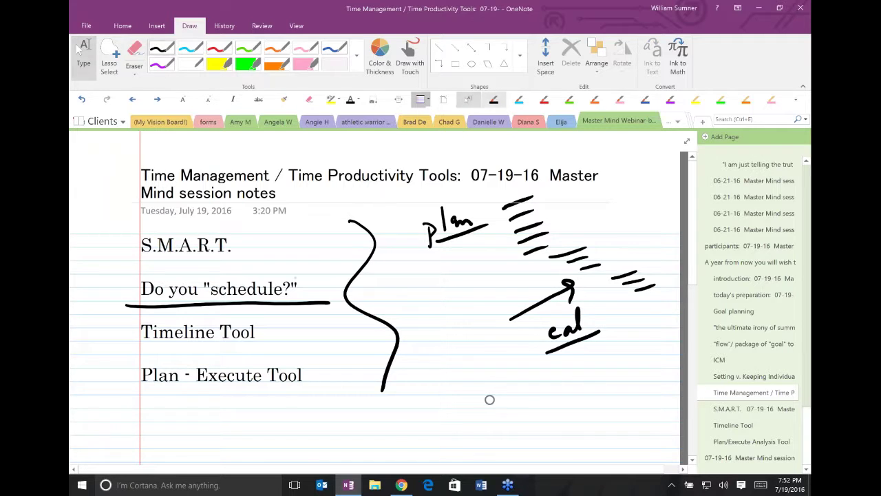
{"action": "mouse_move", "coordinate": [226, 219]}
{"action": "left_mouse_down"}
{"action": "mouse_move", "coordinate": [214, 241]}
{"action": "mouse_move", "coordinate": [244, 255]}
{"action": "mouse_move", "coordinate": [229, 219]}
{"action": "left_mouse_up"}
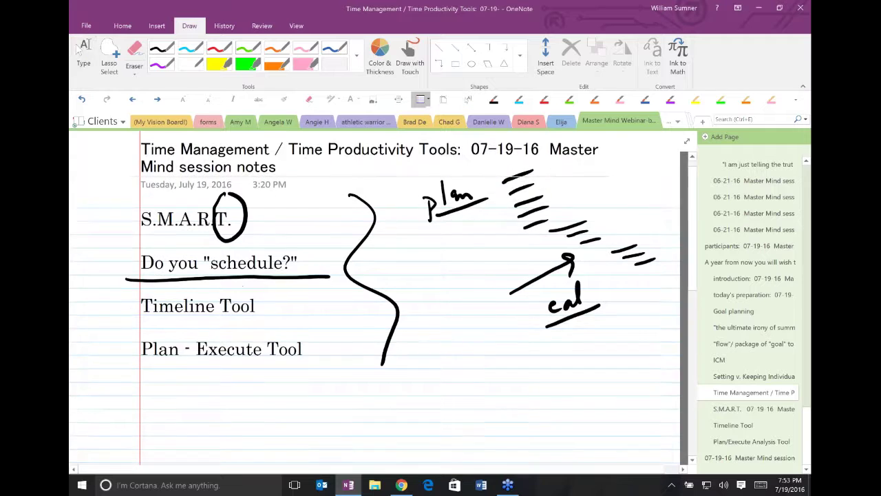
{"action": "scroll", "coordinate": [379, 275], "scroll_direction": "down", "scroll_amount": 1}
{"action": "left_click", "coordinate": [494, 100]}
{"action": "mouse_move", "coordinate": [437, 329]}
{"action": "left_mouse_down"}
{"action": "mouse_move", "coordinate": [437, 361]}
{"action": "mouse_move", "coordinate": [447, 342]}
{"action": "left_mouse_up"}
{"action": "mouse_move", "coordinate": [446, 340]}
{"action": "left_mouse_down"}
{"action": "mouse_move", "coordinate": [447, 348]}
{"action": "mouse_move", "coordinate": [479, 331]}
{"action": "mouse_move", "coordinate": [481, 308]}
{"action": "mouse_move", "coordinate": [493, 322]}
{"action": "left_mouse_up"}
{"action": "mouse_move", "coordinate": [422, 382]}
{"action": "left_mouse_down"}
{"action": "mouse_move", "coordinate": [503, 335]}
{"action": "mouse_move", "coordinate": [491, 379]}
{"action": "left_mouse_up"}
{"action": "left_click_drag", "start_coordinate": [485, 371], "coordinate": [526, 354]}
{"action": "mouse_move", "coordinate": [539, 324]}
{"action": "left_mouse_down"}
{"action": "mouse_move", "coordinate": [557, 336]}
{"action": "mouse_move", "coordinate": [550, 343]}
{"action": "left_mouse_up"}
{"action": "left_click_drag", "start_coordinate": [561, 329], "coordinate": [561, 338]}
{"action": "mouse_move", "coordinate": [570, 330]}
{"action": "left_mouse_down"}
{"action": "mouse_move", "coordinate": [554, 397]}
{"action": "mouse_move", "coordinate": [563, 376]}
{"action": "left_mouse_up"}
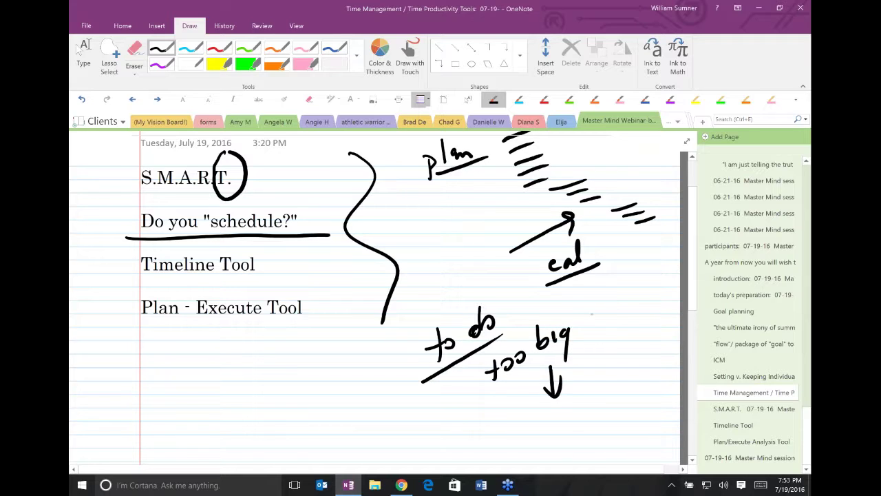
- Write 'J.o.b.' with an upward arrow, then 'pns' with a down arrow below it
{"action": "mouse_move", "coordinate": [599, 301]}
{"action": "left_mouse_down"}
{"action": "mouse_move", "coordinate": [589, 328]}
{"action": "mouse_move", "coordinate": [619, 302]}
{"action": "mouse_move", "coordinate": [640, 301]}
{"action": "mouse_move", "coordinate": [654, 256]}
{"action": "left_mouse_up"}
{"action": "left_click", "coordinate": [607, 315]}
{"action": "left_click", "coordinate": [628, 307]}
{"action": "left_click", "coordinate": [645, 298]}
{"action": "left_click_drag", "start_coordinate": [654, 257], "coordinate": [662, 269]}
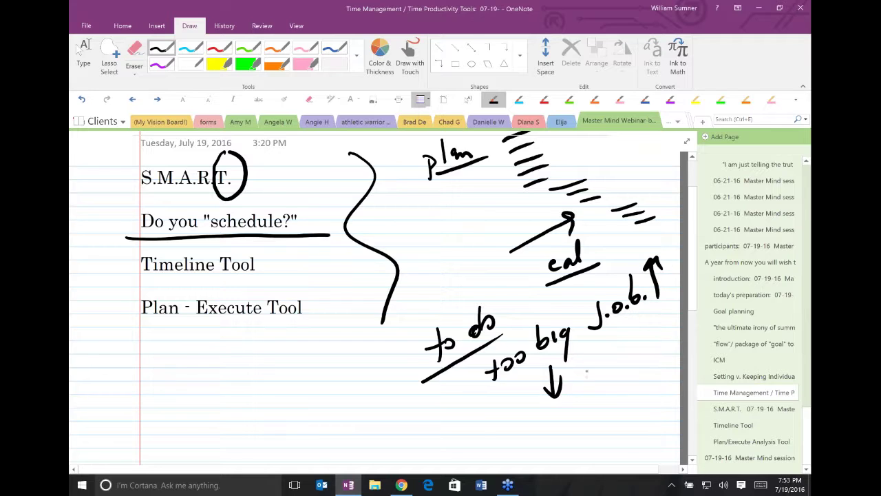
{"action": "mouse_move", "coordinate": [587, 365]}
{"action": "left_mouse_down"}
{"action": "mouse_move", "coordinate": [618, 347]}
{"action": "mouse_move", "coordinate": [622, 356]}
{"action": "left_mouse_up"}
{"action": "mouse_move", "coordinate": [647, 319]}
{"action": "left_mouse_down"}
{"action": "mouse_move", "coordinate": [645, 365]}
{"action": "mouse_move", "coordinate": [653, 350]}
{"action": "left_mouse_up"}
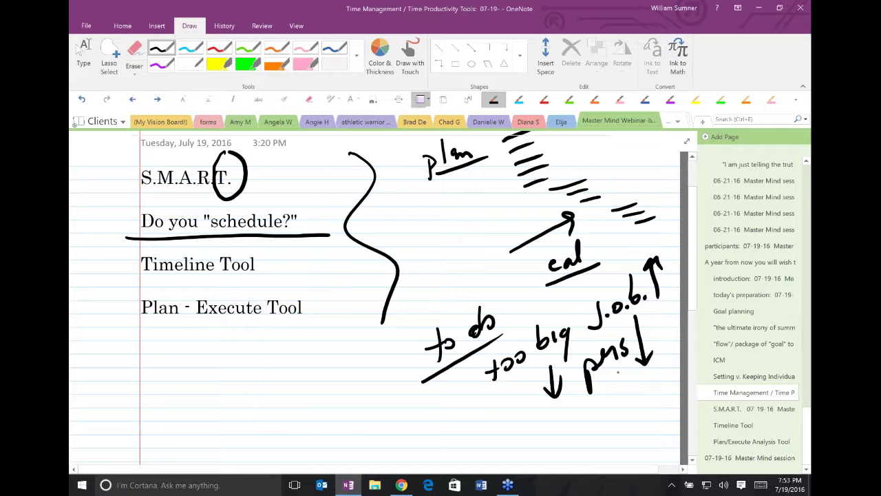
- Thicken the underline under 'to do' and write an underlined "sched 15'" below it
{"action": "left_click", "coordinate": [80, 49]}
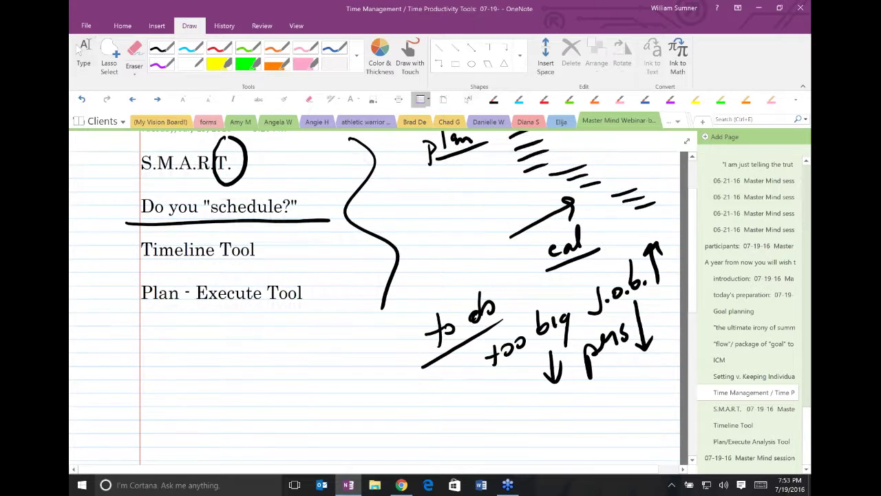
{"action": "scroll", "coordinate": [374, 297], "scroll_direction": "down", "scroll_amount": 2}
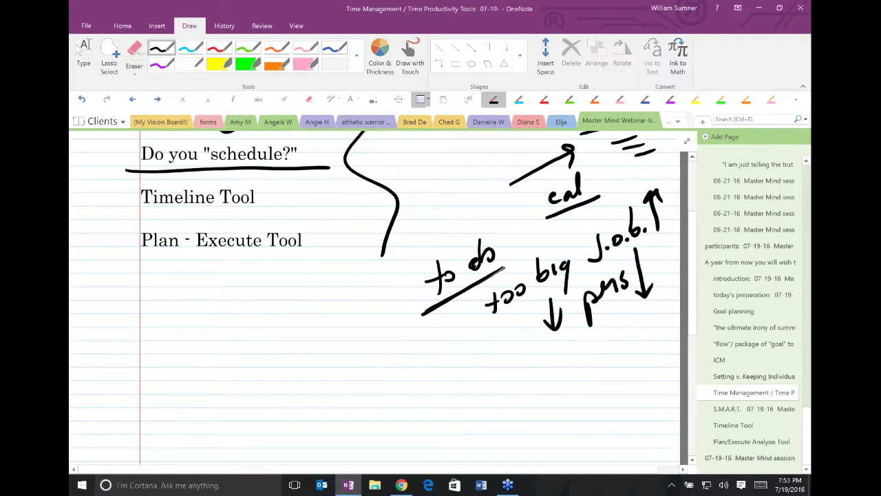
{"action": "mouse_move", "coordinate": [424, 315]}
{"action": "left_mouse_down"}
{"action": "mouse_move", "coordinate": [504, 270]}
{"action": "mouse_move", "coordinate": [498, 279]}
{"action": "left_mouse_up"}
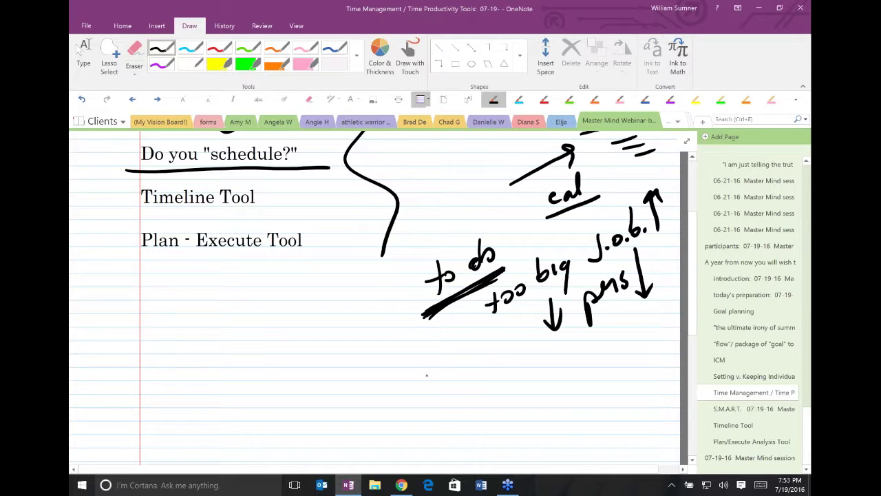
{"action": "mouse_move", "coordinate": [431, 372]}
{"action": "left_mouse_down"}
{"action": "mouse_move", "coordinate": [421, 390]}
{"action": "mouse_move", "coordinate": [441, 383]}
{"action": "left_mouse_up"}
{"action": "mouse_move", "coordinate": [446, 348]}
{"action": "left_mouse_down"}
{"action": "mouse_move", "coordinate": [458, 377]}
{"action": "mouse_move", "coordinate": [470, 359]}
{"action": "left_mouse_up"}
{"action": "left_click_drag", "start_coordinate": [481, 354], "coordinate": [474, 335]}
{"action": "left_click_drag", "start_coordinate": [497, 380], "coordinate": [499, 398]}
{"action": "left_click_drag", "start_coordinate": [508, 375], "coordinate": [505, 391]}
{"action": "left_click_drag", "start_coordinate": [509, 373], "coordinate": [518, 373]}
{"action": "left_click_drag", "start_coordinate": [520, 344], "coordinate": [518, 363]}
{"action": "left_click_drag", "start_coordinate": [482, 417], "coordinate": [543, 388]}
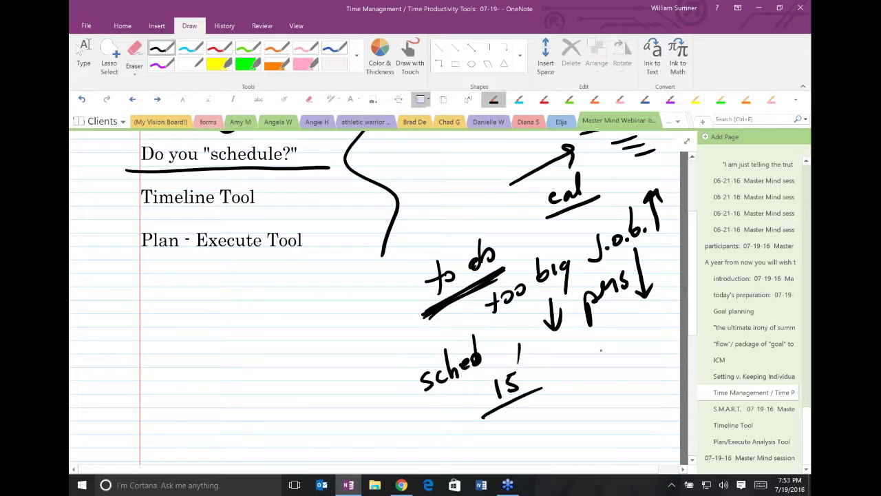
{"action": "left_click", "coordinate": [79, 48]}
- Lower on the page, handwrite "15'" / 'less' with a '3' and an upward arrow
{"action": "left_click", "coordinate": [537, 320]}
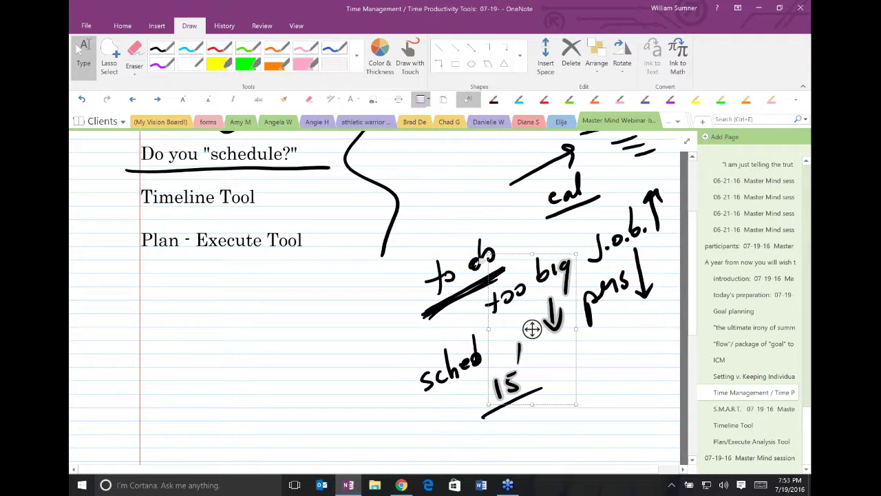
{"action": "scroll", "coordinate": [531, 324], "scroll_direction": "down", "scroll_amount": 2}
{"action": "scroll", "coordinate": [527, 250], "scroll_direction": "down", "scroll_amount": 3}
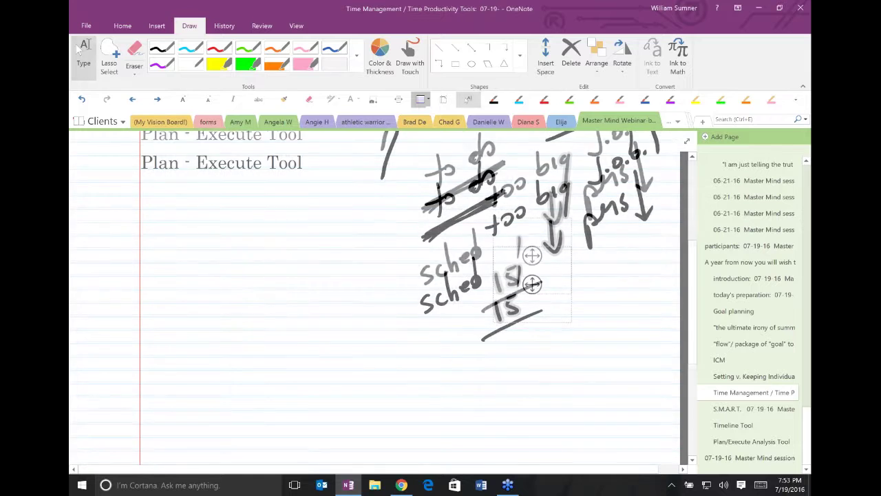
{"action": "left_click_drag", "start_coordinate": [314, 269], "coordinate": [318, 283]}
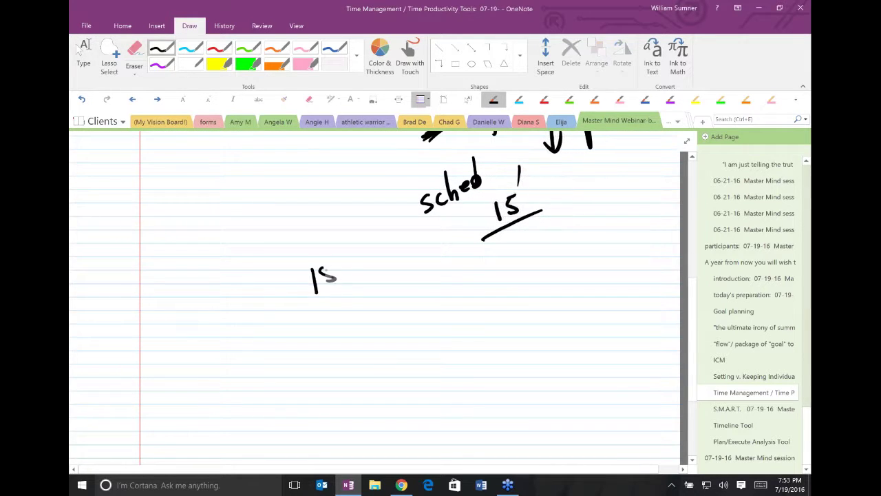
{"action": "mouse_move", "coordinate": [343, 238]}
{"action": "left_mouse_down"}
{"action": "mouse_move", "coordinate": [359, 289]}
{"action": "mouse_move", "coordinate": [393, 249]}
{"action": "mouse_move", "coordinate": [418, 239]}
{"action": "left_mouse_up"}
{"action": "mouse_move", "coordinate": [340, 301]}
{"action": "left_mouse_down"}
{"action": "mouse_move", "coordinate": [356, 305]}
{"action": "mouse_move", "coordinate": [352, 314]}
{"action": "mouse_move", "coordinate": [373, 301]}
{"action": "mouse_move", "coordinate": [381, 279]}
{"action": "left_mouse_up"}
{"action": "left_click_drag", "start_coordinate": [375, 287], "coordinate": [391, 284]}
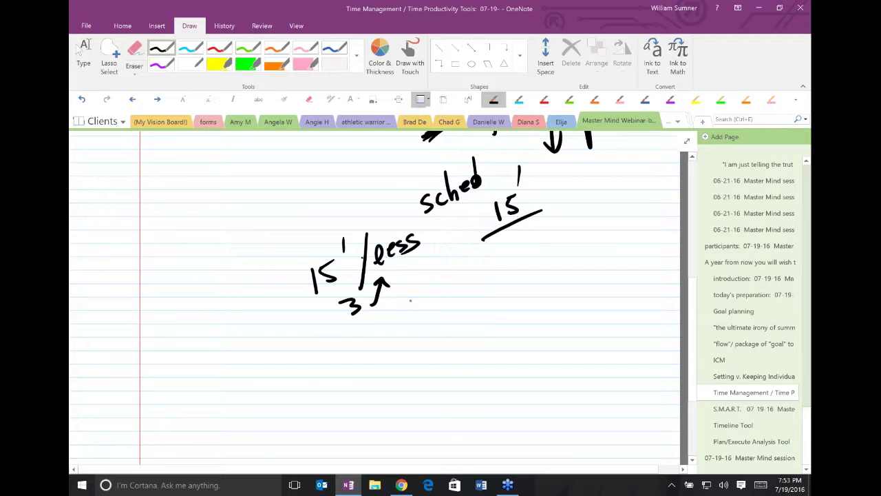
- Handwrite '45 mins' with a check mark, then an underlined '3 time block' beneath
{"action": "mouse_move", "coordinate": [416, 296]}
{"action": "left_mouse_down"}
{"action": "mouse_move", "coordinate": [419, 316]}
{"action": "mouse_move", "coordinate": [439, 289]}
{"action": "mouse_move", "coordinate": [464, 283]}
{"action": "mouse_move", "coordinate": [490, 255]}
{"action": "mouse_move", "coordinate": [490, 273]}
{"action": "left_mouse_up"}
{"action": "mouse_move", "coordinate": [418, 268]}
{"action": "left_mouse_down"}
{"action": "mouse_move", "coordinate": [407, 310]}
{"action": "mouse_move", "coordinate": [390, 314]}
{"action": "mouse_move", "coordinate": [398, 343]}
{"action": "mouse_move", "coordinate": [431, 353]}
{"action": "mouse_move", "coordinate": [417, 361]}
{"action": "left_mouse_up"}
{"action": "mouse_move", "coordinate": [444, 322]}
{"action": "left_mouse_down"}
{"action": "mouse_move", "coordinate": [448, 348]}
{"action": "mouse_move", "coordinate": [445, 334]}
{"action": "left_mouse_up"}
{"action": "mouse_move", "coordinate": [454, 325]}
{"action": "left_mouse_down"}
{"action": "mouse_move", "coordinate": [460, 338]}
{"action": "mouse_move", "coordinate": [485, 320]}
{"action": "left_mouse_up"}
{"action": "mouse_move", "coordinate": [493, 287]}
{"action": "left_mouse_down"}
{"action": "mouse_move", "coordinate": [508, 314]}
{"action": "mouse_move", "coordinate": [530, 291]}
{"action": "left_mouse_up"}
{"action": "mouse_move", "coordinate": [536, 260]}
{"action": "left_mouse_down"}
{"action": "mouse_move", "coordinate": [534, 287]}
{"action": "mouse_move", "coordinate": [553, 280]}
{"action": "left_mouse_up"}
{"action": "left_click_drag", "start_coordinate": [443, 356], "coordinate": [545, 306]}
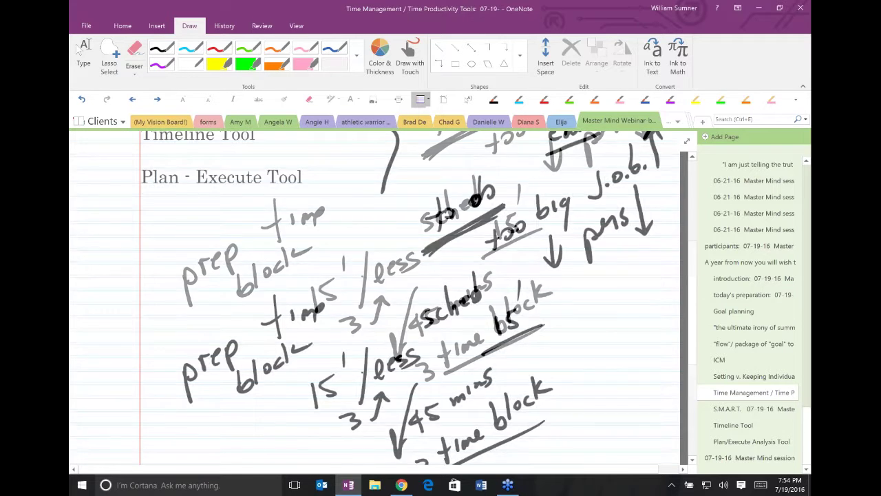
- Circle 'too big' in ink and hatch under 'pns'
{"action": "mouse_move", "coordinate": [510, 180]}
{"action": "left_mouse_down"}
{"action": "mouse_move", "coordinate": [506, 258]}
{"action": "mouse_move", "coordinate": [413, 267]}
{"action": "left_mouse_up"}
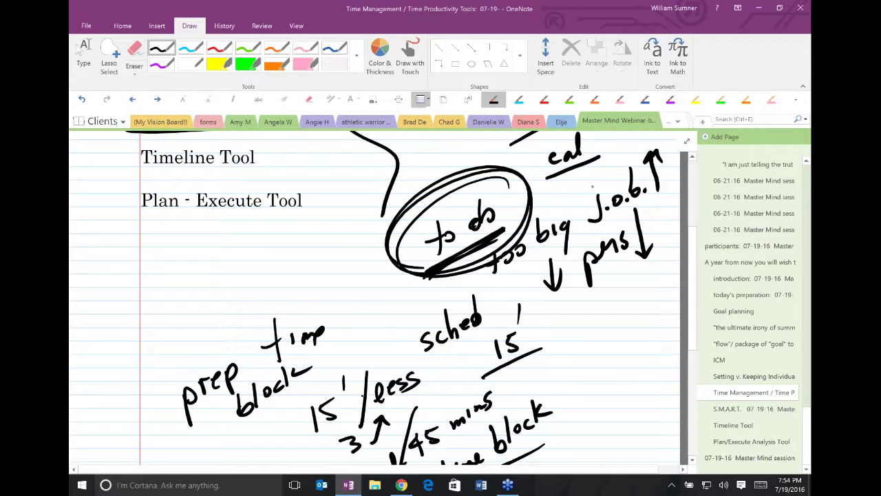
{"action": "mouse_move", "coordinate": [555, 201]}
{"action": "left_mouse_down"}
{"action": "mouse_move", "coordinate": [506, 225]}
{"action": "mouse_move", "coordinate": [537, 198]}
{"action": "mouse_move", "coordinate": [475, 235]}
{"action": "mouse_move", "coordinate": [540, 268]}
{"action": "left_mouse_up"}
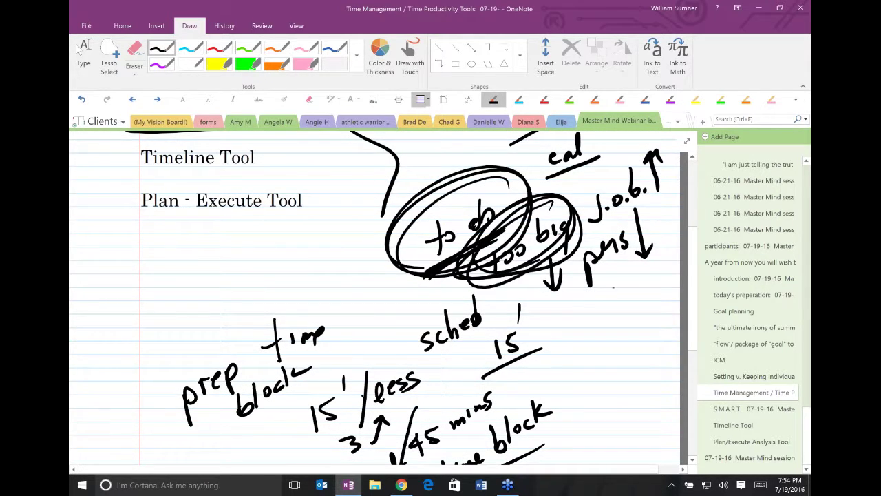
{"action": "mouse_move", "coordinate": [582, 299]}
{"action": "left_mouse_down"}
{"action": "mouse_move", "coordinate": [663, 261]}
{"action": "mouse_move", "coordinate": [571, 307]}
{"action": "mouse_move", "coordinate": [644, 285]}
{"action": "left_mouse_up"}
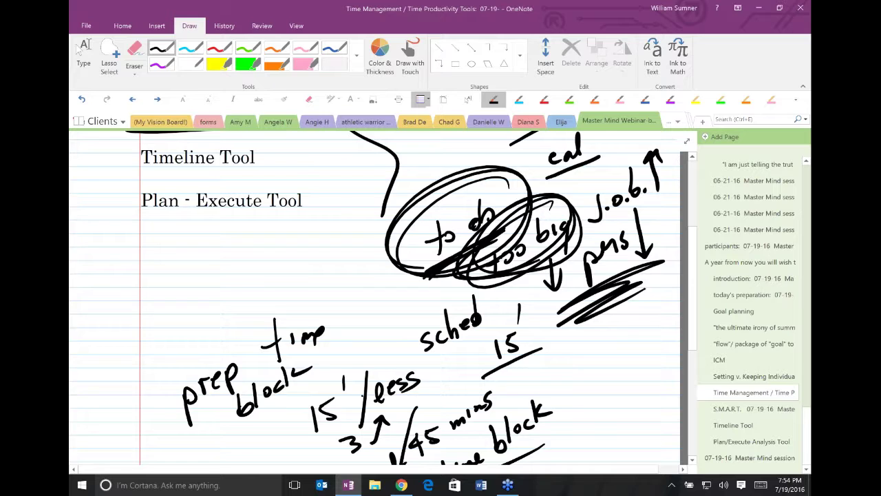
- Handwrite 'self-discip' on the left and draw an arc beneath it
{"action": "mouse_move", "coordinate": [124, 277]}
{"action": "left_mouse_down"}
{"action": "mouse_move", "coordinate": [105, 299]}
{"action": "mouse_move", "coordinate": [151, 245]}
{"action": "mouse_move", "coordinate": [153, 284]}
{"action": "left_mouse_up"}
{"action": "left_click_drag", "start_coordinate": [159, 241], "coordinate": [167, 298]}
{"action": "left_click_drag", "start_coordinate": [172, 255], "coordinate": [206, 253]}
{"action": "left_click_drag", "start_coordinate": [198, 209], "coordinate": [203, 252]}
{"action": "mouse_move", "coordinate": [212, 227]}
{"action": "left_mouse_down"}
{"action": "mouse_move", "coordinate": [218, 244]}
{"action": "mouse_move", "coordinate": [241, 240]}
{"action": "left_mouse_up"}
{"action": "left_click", "coordinate": [246, 223]}
{"action": "left_click_drag", "start_coordinate": [250, 223], "coordinate": [252, 238]}
{"action": "left_click_drag", "start_coordinate": [266, 230], "coordinate": [270, 258]}
{"action": "left_click_drag", "start_coordinate": [267, 231], "coordinate": [275, 243]}
{"action": "mouse_move", "coordinate": [133, 343]}
{"action": "left_mouse_down"}
{"action": "mouse_move", "coordinate": [153, 329]}
{"action": "mouse_move", "coordinate": [300, 290]}
{"action": "left_mouse_up"}
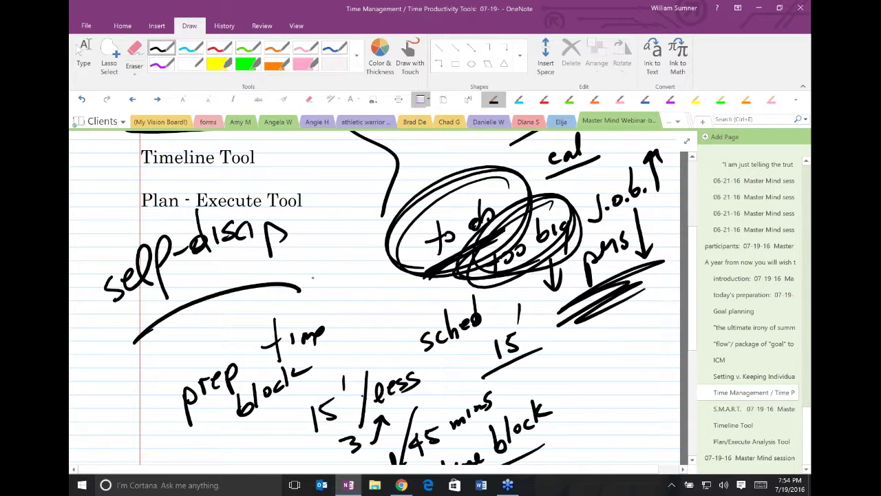
- Write 'success' beside the arc and underline it
{"action": "left_click_drag", "start_coordinate": [321, 267], "coordinate": [310, 284]}
{"action": "mouse_move", "coordinate": [325, 266]}
{"action": "left_mouse_down"}
{"action": "mouse_move", "coordinate": [329, 277]}
{"action": "mouse_move", "coordinate": [335, 261]}
{"action": "left_mouse_up"}
{"action": "mouse_move", "coordinate": [344, 254]}
{"action": "left_mouse_down"}
{"action": "mouse_move", "coordinate": [339, 267]}
{"action": "mouse_move", "coordinate": [356, 256]}
{"action": "left_mouse_up"}
{"action": "mouse_move", "coordinate": [375, 238]}
{"action": "left_mouse_down"}
{"action": "mouse_move", "coordinate": [362, 249]}
{"action": "mouse_move", "coordinate": [373, 238]}
{"action": "left_mouse_up"}
{"action": "left_click_drag", "start_coordinate": [376, 243], "coordinate": [365, 252]}
{"action": "left_click_drag", "start_coordinate": [325, 283], "coordinate": [378, 257]}
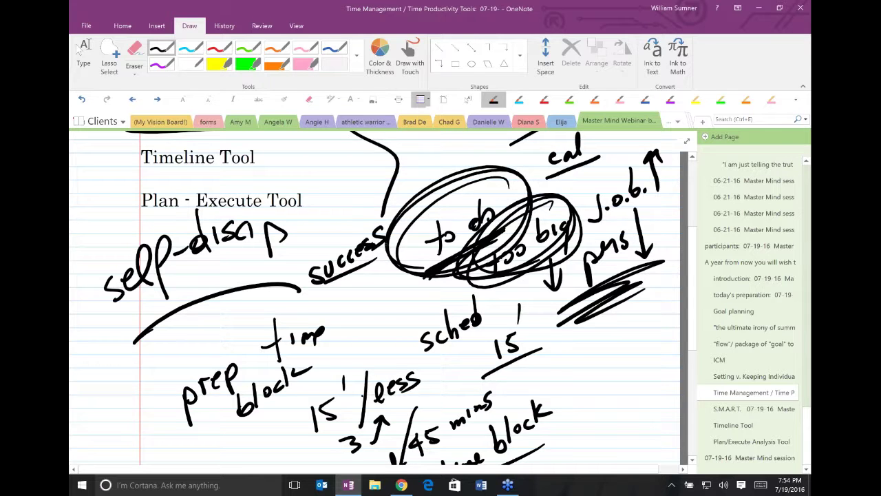
{"action": "left_click", "coordinate": [82, 53]}
- Further down the page, handwrite '3 cal' and 'succeed'
{"action": "scroll", "coordinate": [375, 298], "scroll_direction": "down", "scroll_amount": 2}
{"action": "scroll", "coordinate": [375, 289], "scroll_direction": "down", "scroll_amount": 3}
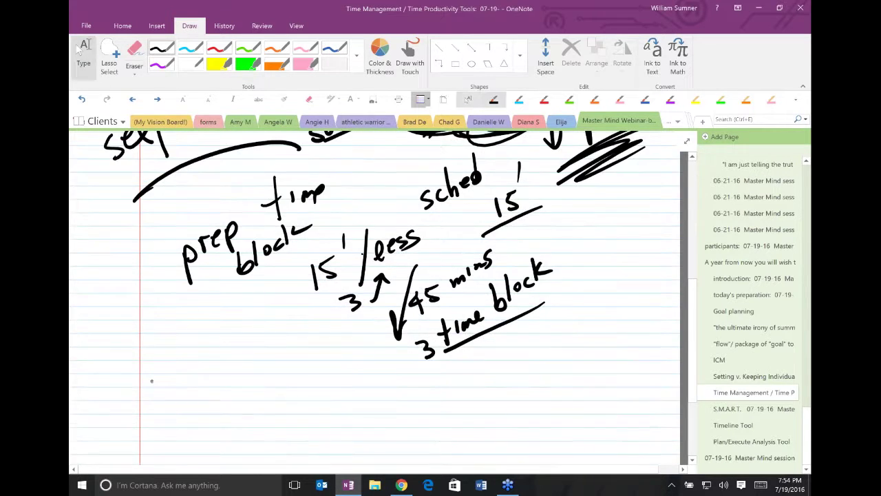
{"action": "left_click_drag", "start_coordinate": [151, 375], "coordinate": [155, 402]}
{"action": "left_click_drag", "start_coordinate": [209, 362], "coordinate": [208, 380]}
{"action": "mouse_move", "coordinate": [223, 358]}
{"action": "left_mouse_down"}
{"action": "mouse_move", "coordinate": [216, 371]}
{"action": "mouse_move", "coordinate": [227, 380]}
{"action": "left_mouse_up"}
{"action": "mouse_move", "coordinate": [230, 378]}
{"action": "left_mouse_down"}
{"action": "mouse_move", "coordinate": [278, 368]}
{"action": "mouse_move", "coordinate": [249, 408]}
{"action": "mouse_move", "coordinate": [331, 368]}
{"action": "left_mouse_up"}
{"action": "left_click_drag", "start_coordinate": [336, 360], "coordinate": [333, 342]}
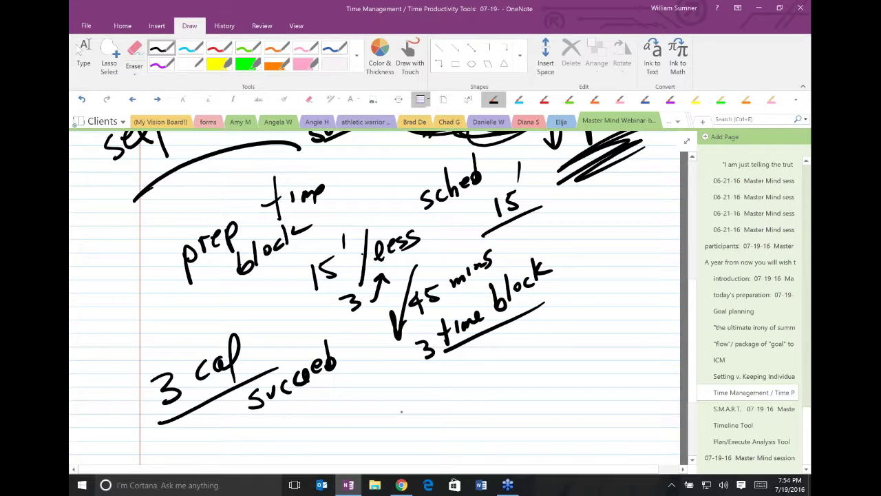
- Write 'month 5' and double-underline the 5
{"action": "mouse_move", "coordinate": [408, 408]}
{"action": "left_mouse_down"}
{"action": "mouse_move", "coordinate": [410, 421]}
{"action": "mouse_move", "coordinate": [442, 402]}
{"action": "left_mouse_up"}
{"action": "left_click_drag", "start_coordinate": [446, 400], "coordinate": [457, 411]}
{"action": "left_click_drag", "start_coordinate": [460, 371], "coordinate": [457, 410]}
{"action": "left_click_drag", "start_coordinate": [453, 387], "coordinate": [460, 385]}
{"action": "mouse_move", "coordinate": [477, 357]}
{"action": "left_mouse_down"}
{"action": "mouse_move", "coordinate": [471, 389]}
{"action": "mouse_move", "coordinate": [489, 390]}
{"action": "left_mouse_up"}
{"action": "mouse_move", "coordinate": [518, 344]}
{"action": "left_mouse_down"}
{"action": "mouse_move", "coordinate": [515, 377]}
{"action": "mouse_move", "coordinate": [543, 340]}
{"action": "left_mouse_up"}
{"action": "left_click_drag", "start_coordinate": [515, 385], "coordinate": [557, 374]}
{"action": "mouse_move", "coordinate": [515, 404]}
{"action": "left_mouse_down"}
{"action": "mouse_move", "coordinate": [562, 384]}
{"action": "mouse_move", "coordinate": [599, 408]}
{"action": "mouse_move", "coordinate": [621, 370]}
{"action": "mouse_move", "coordinate": [654, 352]}
{"action": "left_mouse_up"}
- Write an underlined '3 sub' below the 2, then move to the Timeline Tool page
{"action": "left_click_drag", "start_coordinate": [598, 415], "coordinate": [603, 432]}
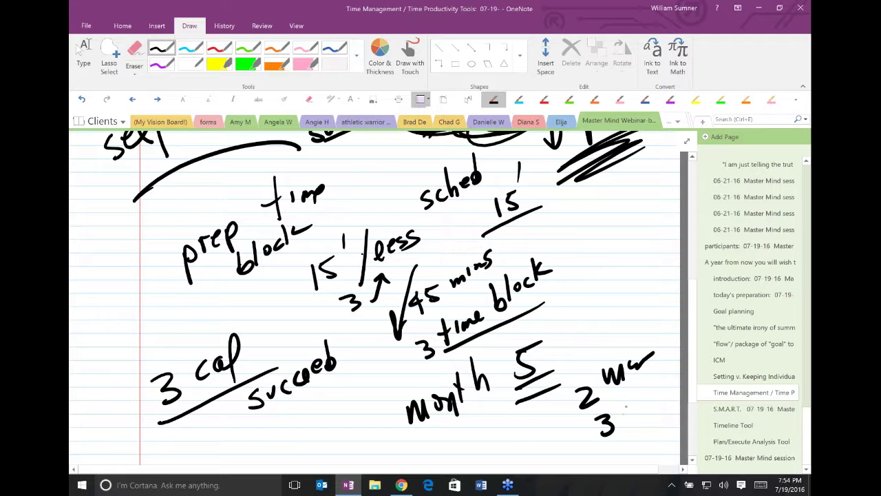
{"action": "mouse_move", "coordinate": [632, 405]}
{"action": "left_mouse_down"}
{"action": "mouse_move", "coordinate": [624, 420]}
{"action": "mouse_move", "coordinate": [646, 409]}
{"action": "left_mouse_up"}
{"action": "left_click_drag", "start_coordinate": [650, 383], "coordinate": [658, 406]}
{"action": "left_click_drag", "start_coordinate": [598, 453], "coordinate": [665, 414]}
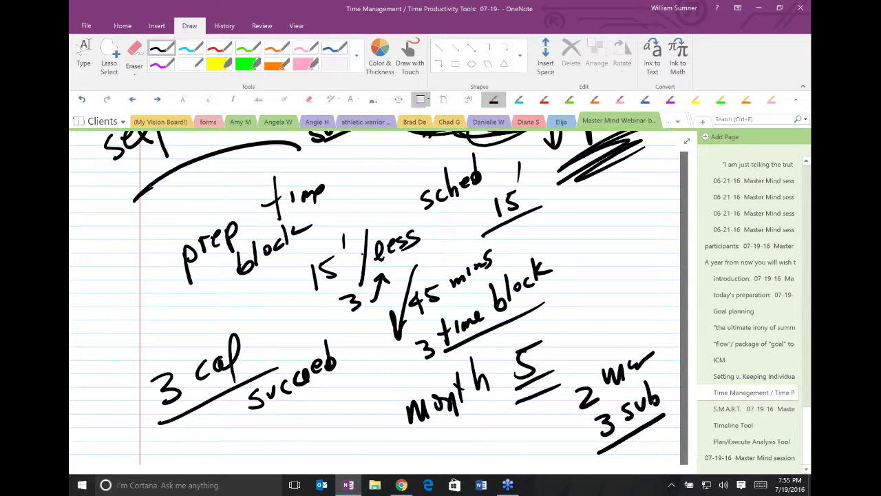
{"action": "left_click", "coordinate": [81, 52]}
{"action": "scroll", "coordinate": [375, 296], "scroll_direction": "up", "scroll_amount": 2}
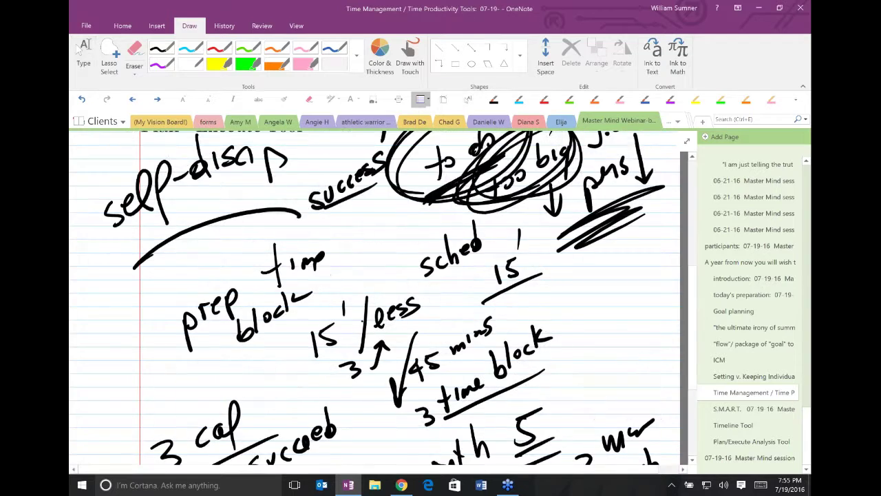
{"action": "scroll", "coordinate": [375, 296], "scroll_direction": "up", "scroll_amount": 6}
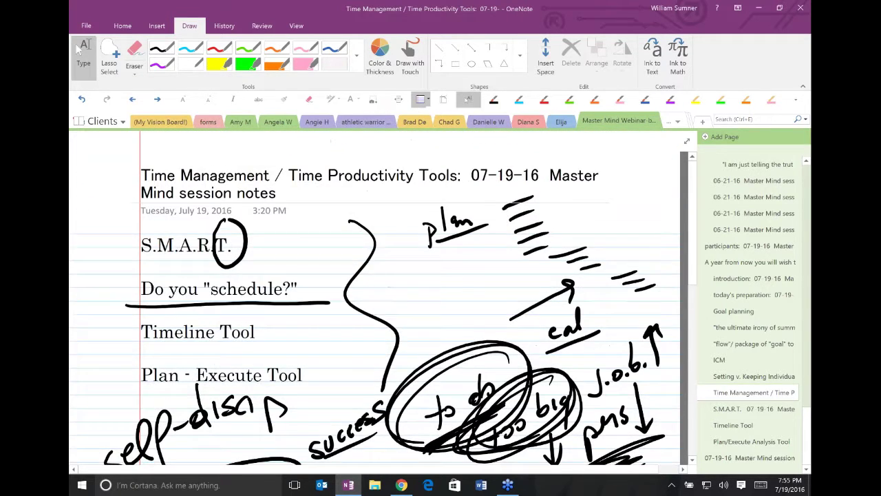
{"action": "key", "text": "ctrl+Page_Down"}
{"action": "key", "text": "ctrl+Page_Down"}
- Circle the Formula Timeline title and handwrite an underlined 'task' with another word beside it
{"action": "scroll", "coordinate": [314, 276], "scroll_direction": "down", "scroll_amount": 3}
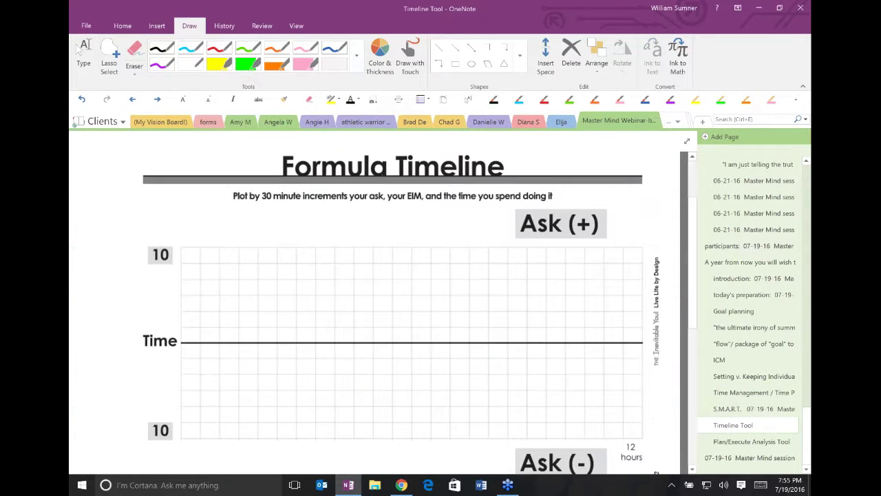
{"action": "mouse_move", "coordinate": [310, 140]}
{"action": "left_mouse_down"}
{"action": "mouse_move", "coordinate": [372, 181]}
{"action": "mouse_move", "coordinate": [228, 147]}
{"action": "left_mouse_up"}
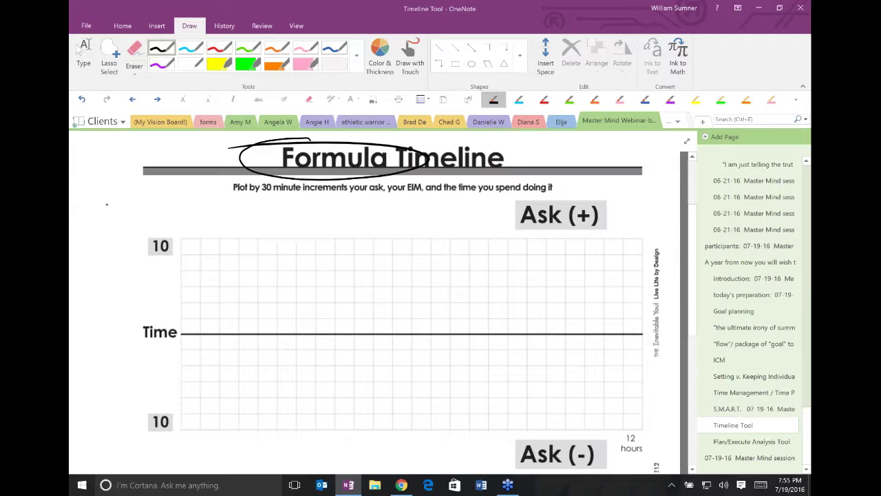
{"action": "mouse_move", "coordinate": [101, 177]}
{"action": "left_mouse_down"}
{"action": "mouse_move", "coordinate": [104, 200]}
{"action": "mouse_move", "coordinate": [115, 181]}
{"action": "mouse_move", "coordinate": [142, 182]}
{"action": "left_mouse_up"}
{"action": "left_click_drag", "start_coordinate": [165, 163], "coordinate": [165, 181]}
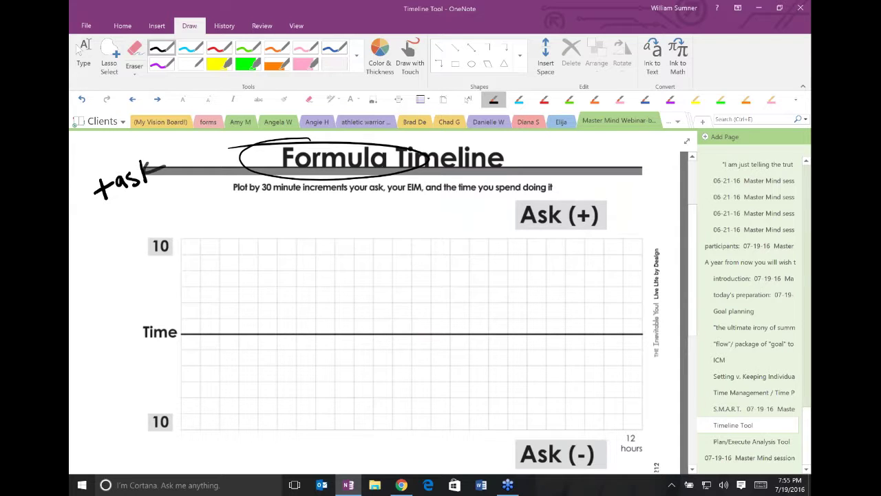
{"action": "left_click_drag", "start_coordinate": [111, 208], "coordinate": [166, 181]}
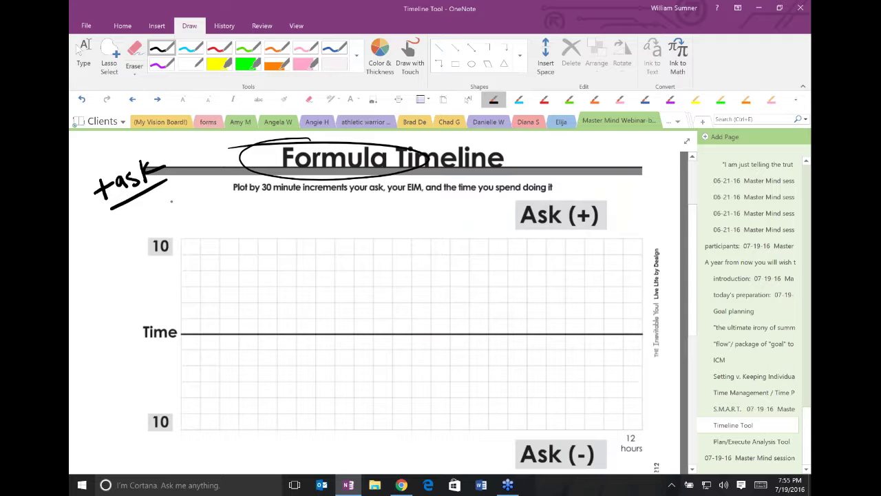
{"action": "mouse_move", "coordinate": [163, 199]}
{"action": "left_mouse_down"}
{"action": "mouse_move", "coordinate": [210, 164]}
{"action": "mouse_move", "coordinate": [228, 176]}
{"action": "left_mouse_up"}
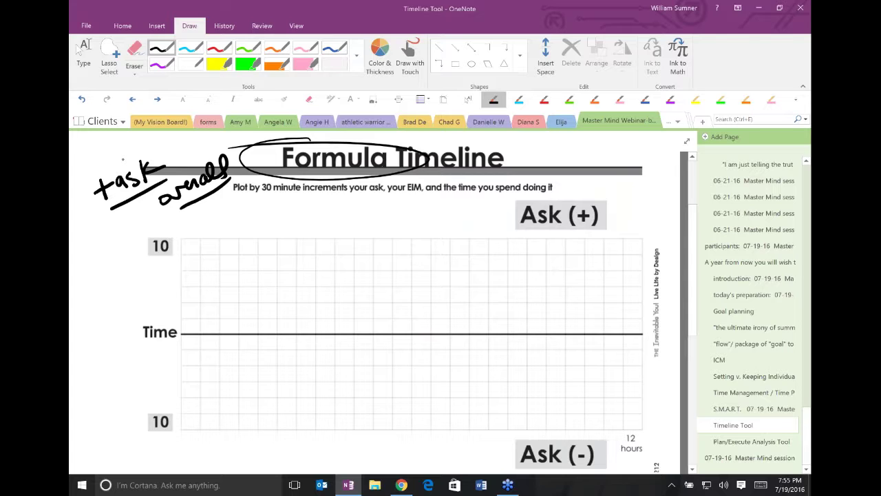
- Add more ink notes around the title, including 'work', a diagonal stroke and an underlined 'focus'
{"action": "mouse_move", "coordinate": [114, 144]}
{"action": "left_mouse_down"}
{"action": "mouse_move", "coordinate": [126, 164]}
{"action": "mouse_move", "coordinate": [156, 157]}
{"action": "left_mouse_up"}
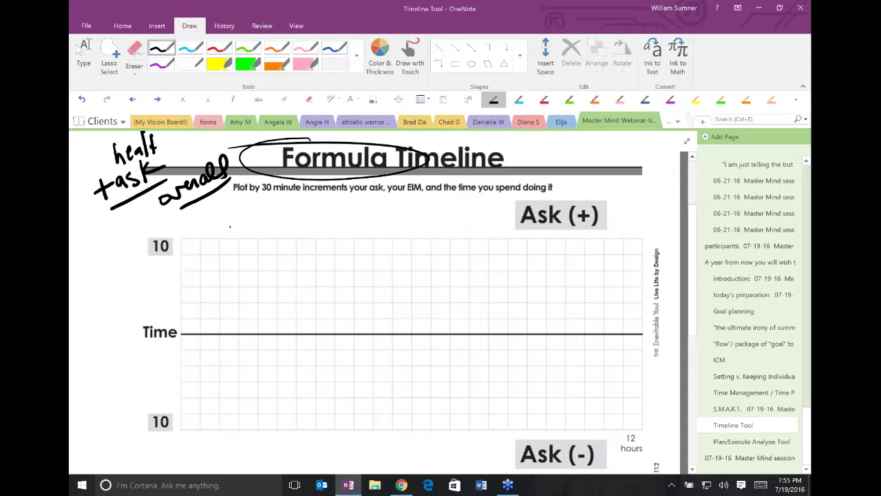
{"action": "mouse_move", "coordinate": [219, 202]}
{"action": "left_mouse_down"}
{"action": "mouse_move", "coordinate": [232, 208]}
{"action": "mouse_move", "coordinate": [267, 190]}
{"action": "mouse_move", "coordinate": [278, 173]}
{"action": "left_mouse_up"}
{"action": "left_click_drag", "start_coordinate": [287, 214], "coordinate": [334, 174]}
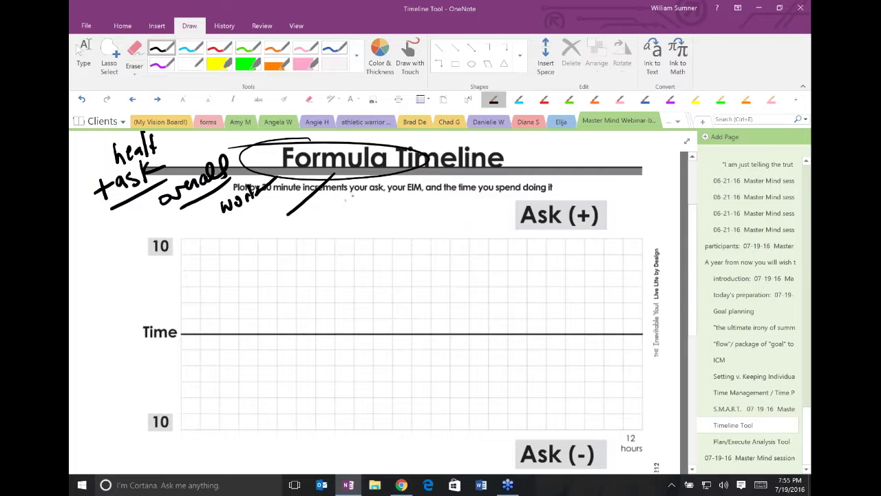
{"action": "mouse_move", "coordinate": [355, 190]}
{"action": "left_mouse_down"}
{"action": "mouse_move", "coordinate": [337, 217]}
{"action": "mouse_move", "coordinate": [391, 194]}
{"action": "left_mouse_up"}
{"action": "left_click_drag", "start_coordinate": [346, 227], "coordinate": [418, 191]}
{"action": "left_click", "coordinate": [78, 47]}
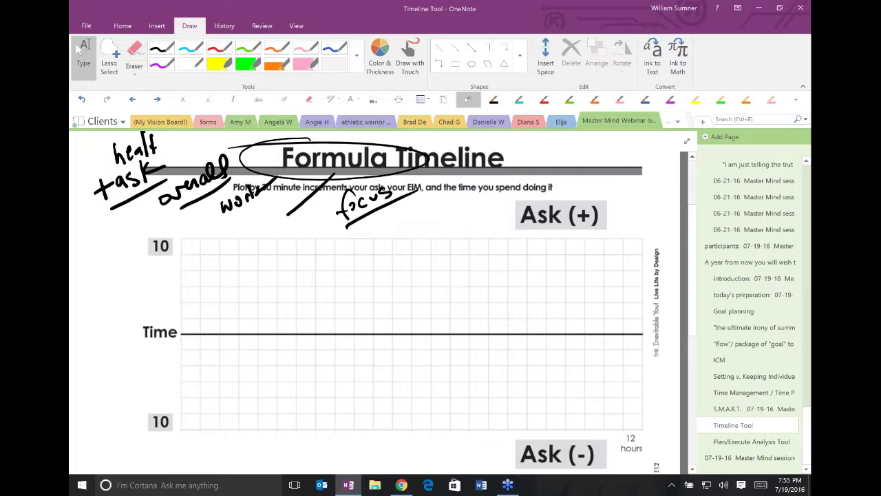
- Circle the Ask (+) and Ask (-) labels in black ink
{"action": "scroll", "coordinate": [378, 310], "scroll_direction": "down", "scroll_amount": 1}
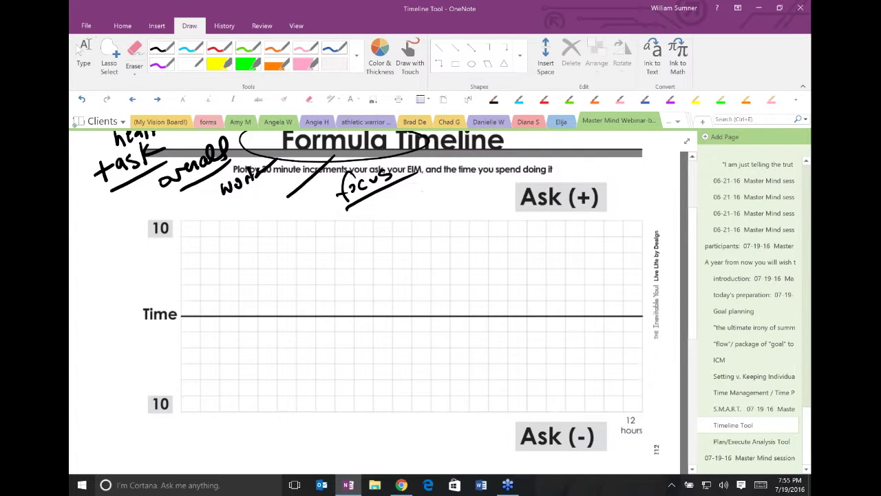
{"action": "scroll", "coordinate": [379, 310], "scroll_direction": "down", "scroll_amount": 1}
{"action": "mouse_move", "coordinate": [594, 156]}
{"action": "left_mouse_down"}
{"action": "mouse_move", "coordinate": [499, 181]}
{"action": "mouse_move", "coordinate": [578, 159]}
{"action": "left_mouse_up"}
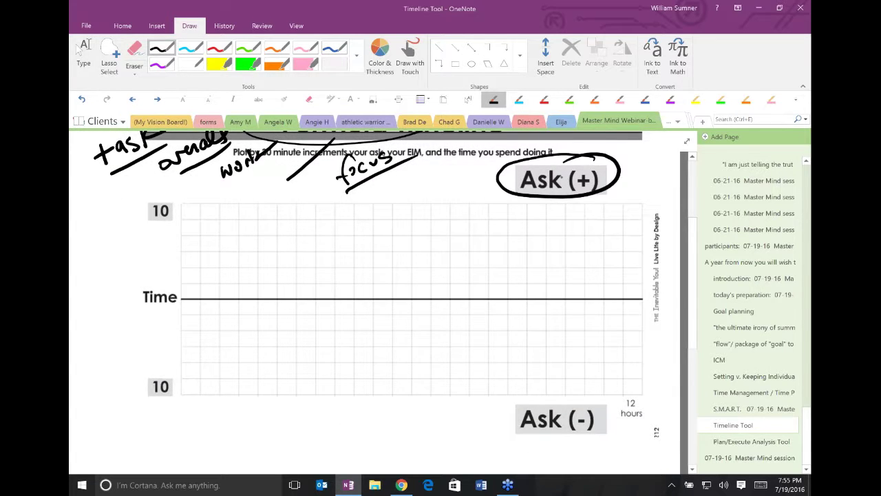
{"action": "mouse_move", "coordinate": [597, 404]}
{"action": "left_mouse_down"}
{"action": "mouse_move", "coordinate": [517, 408]}
{"action": "mouse_move", "coordinate": [628, 435]}
{"action": "mouse_move", "coordinate": [582, 395]}
{"action": "left_mouse_up"}
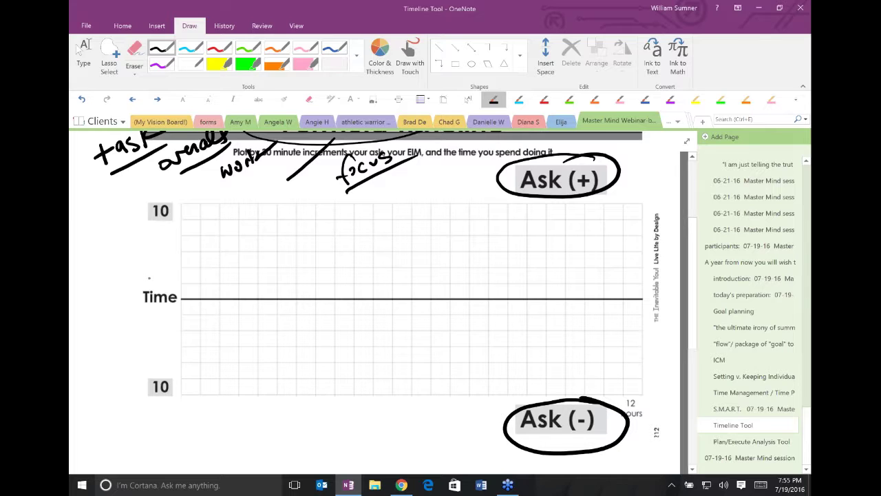
- Draw up and down arrows from Time and write an underlined EIM beside it
{"action": "mouse_move", "coordinate": [148, 278]}
{"action": "left_mouse_down"}
{"action": "mouse_move", "coordinate": [151, 232]}
{"action": "mouse_move", "coordinate": [160, 248]}
{"action": "left_mouse_up"}
{"action": "mouse_move", "coordinate": [147, 321]}
{"action": "left_mouse_down"}
{"action": "mouse_move", "coordinate": [146, 360]}
{"action": "mouse_move", "coordinate": [158, 349]}
{"action": "left_mouse_up"}
{"action": "mouse_move", "coordinate": [114, 389]}
{"action": "left_mouse_down"}
{"action": "mouse_move", "coordinate": [123, 387]}
{"action": "mouse_move", "coordinate": [112, 400]}
{"action": "left_mouse_up"}
{"action": "mouse_move", "coordinate": [121, 374]}
{"action": "left_mouse_down"}
{"action": "mouse_move", "coordinate": [126, 397]}
{"action": "mouse_move", "coordinate": [111, 392]}
{"action": "mouse_move", "coordinate": [117, 402]}
{"action": "left_mouse_up"}
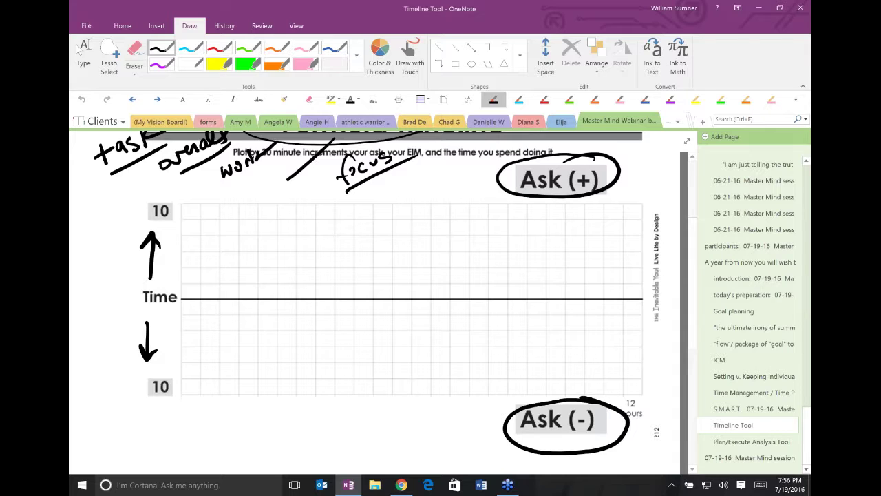
{"action": "left_click_drag", "start_coordinate": [84, 301], "coordinate": [119, 294]}
{"action": "left_click_drag", "start_coordinate": [89, 317], "coordinate": [167, 307]}
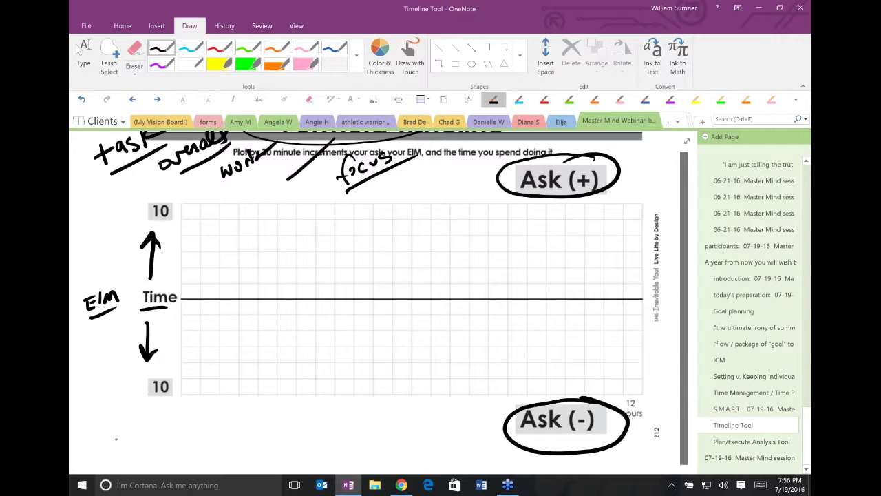
- Handwrite 'attitude' and 'new bus. model' below the grid
{"action": "mouse_move", "coordinate": [115, 437]}
{"action": "left_mouse_down"}
{"action": "mouse_move", "coordinate": [118, 424]}
{"action": "mouse_move", "coordinate": [123, 437]}
{"action": "left_mouse_up"}
{"action": "mouse_move", "coordinate": [115, 431]}
{"action": "left_mouse_down"}
{"action": "mouse_move", "coordinate": [172, 429]}
{"action": "mouse_move", "coordinate": [178, 406]}
{"action": "mouse_move", "coordinate": [191, 430]}
{"action": "mouse_move", "coordinate": [186, 443]}
{"action": "left_mouse_up"}
{"action": "mouse_move", "coordinate": [227, 421]}
{"action": "left_mouse_down"}
{"action": "mouse_move", "coordinate": [223, 442]}
{"action": "mouse_move", "coordinate": [233, 445]}
{"action": "left_mouse_up"}
{"action": "left_click_drag", "start_coordinate": [237, 431], "coordinate": [247, 442]}
{"action": "mouse_move", "coordinate": [258, 427]}
{"action": "left_mouse_down"}
{"action": "mouse_move", "coordinate": [252, 440]}
{"action": "mouse_move", "coordinate": [254, 411]}
{"action": "mouse_move", "coordinate": [279, 408]}
{"action": "left_mouse_up"}
{"action": "left_click_drag", "start_coordinate": [285, 441], "coordinate": [316, 437]}
{"action": "mouse_move", "coordinate": [322, 433]}
{"action": "left_mouse_down"}
{"action": "mouse_move", "coordinate": [320, 409]}
{"action": "mouse_move", "coordinate": [335, 435]}
{"action": "left_mouse_up"}
{"action": "left_click_drag", "start_coordinate": [338, 403], "coordinate": [337, 435]}
{"action": "left_click_drag", "start_coordinate": [376, 402], "coordinate": [348, 443]}
- Write 'work sched' after 'bus. model'
{"action": "mouse_move", "coordinate": [382, 418]}
{"action": "left_mouse_down"}
{"action": "mouse_move", "coordinate": [387, 431]}
{"action": "mouse_move", "coordinate": [396, 419]}
{"action": "left_mouse_up"}
{"action": "left_click_drag", "start_coordinate": [407, 418], "coordinate": [406, 416]}
{"action": "left_click_drag", "start_coordinate": [412, 430], "coordinate": [420, 424]}
{"action": "left_click_drag", "start_coordinate": [430, 413], "coordinate": [428, 429]}
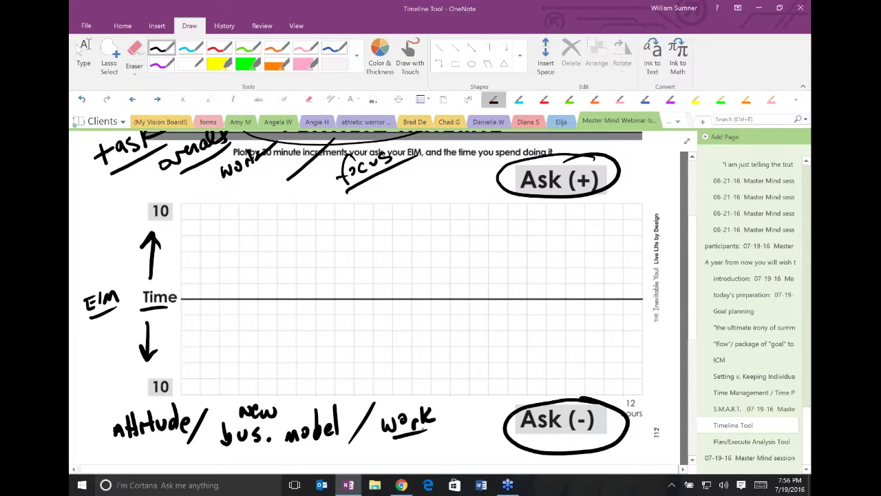
{"action": "mouse_move", "coordinate": [438, 435]}
{"action": "left_mouse_down"}
{"action": "mouse_move", "coordinate": [432, 446]}
{"action": "mouse_move", "coordinate": [457, 442]}
{"action": "mouse_move", "coordinate": [513, 407]}
{"action": "left_mouse_up"}
- Write 'tasks' above the Ask (-) oval, circle Time, and add a small note above 'attitude'
{"action": "mouse_move", "coordinate": [542, 372]}
{"action": "left_mouse_down"}
{"action": "mouse_move", "coordinate": [538, 397]}
{"action": "mouse_move", "coordinate": [544, 387]}
{"action": "left_mouse_up"}
{"action": "left_click_drag", "start_coordinate": [555, 383], "coordinate": [556, 390]}
{"action": "mouse_move", "coordinate": [570, 366]}
{"action": "left_mouse_down"}
{"action": "mouse_move", "coordinate": [568, 387]}
{"action": "mouse_move", "coordinate": [583, 386]}
{"action": "left_mouse_up"}
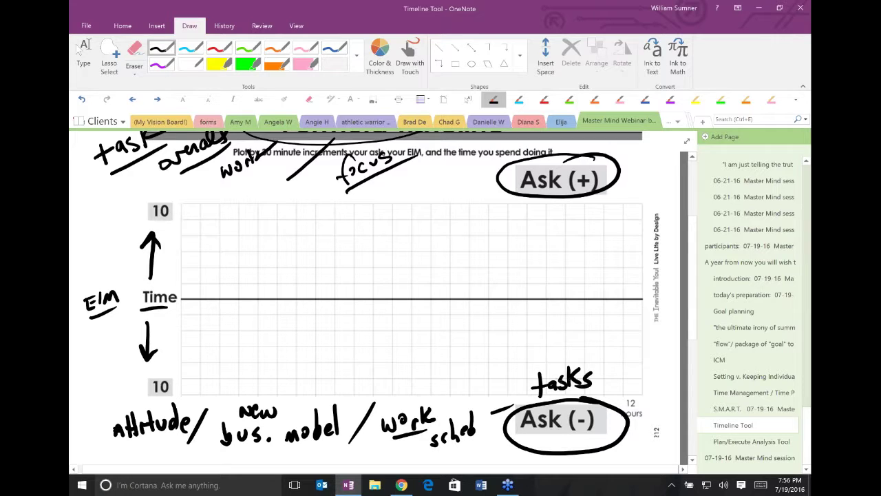
{"action": "mouse_move", "coordinate": [167, 275]}
{"action": "left_mouse_down"}
{"action": "mouse_move", "coordinate": [138, 279]}
{"action": "mouse_move", "coordinate": [181, 298]}
{"action": "left_mouse_up"}
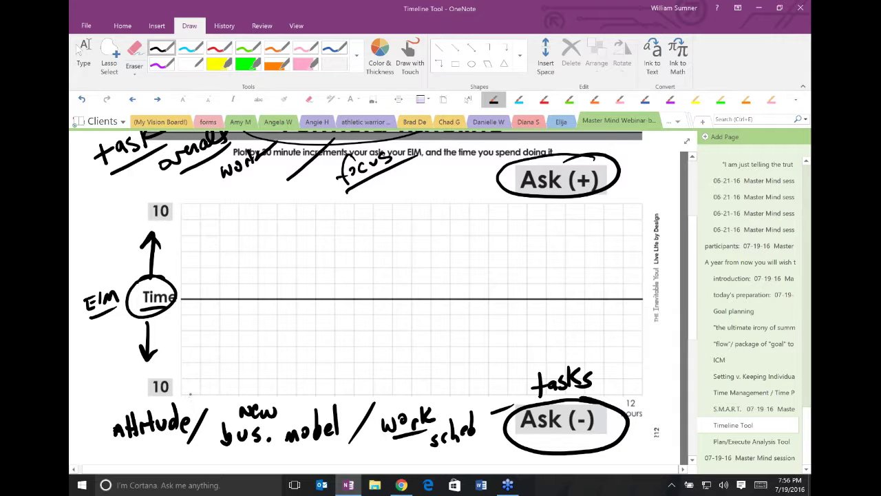
{"action": "mouse_move", "coordinate": [192, 390]}
{"action": "left_mouse_down"}
{"action": "mouse_move", "coordinate": [193, 403]}
{"action": "mouse_move", "coordinate": [215, 405]}
{"action": "mouse_move", "coordinate": [231, 386]}
{"action": "mouse_move", "coordinate": [286, 403]}
{"action": "left_mouse_up"}
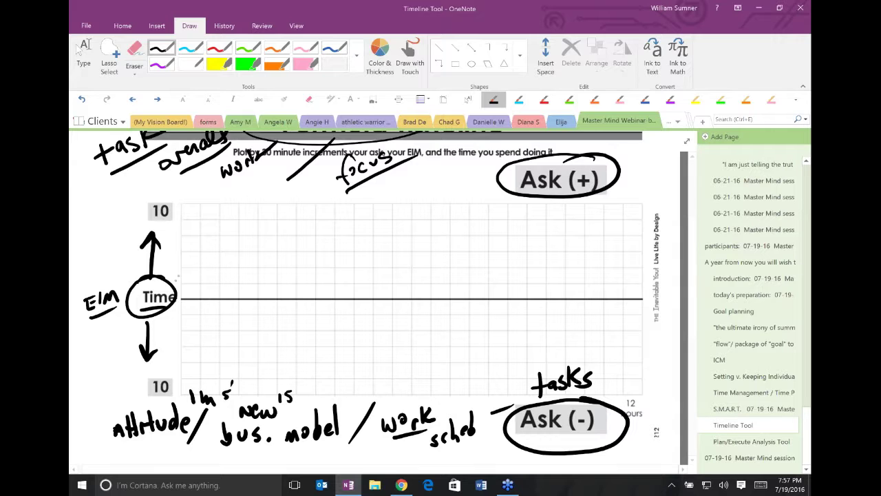
{"action": "mouse_move", "coordinate": [179, 254]}
{"action": "left_mouse_down"}
{"action": "mouse_move", "coordinate": [202, 255]}
{"action": "mouse_move", "coordinate": [178, 256]}
{"action": "left_mouse_up"}
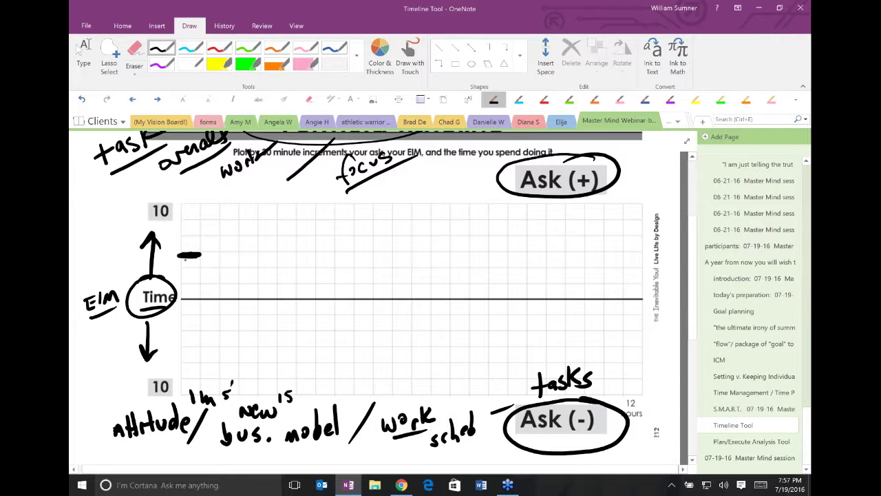
- Draw the stepped black EIM line across the grid, erasing a mistaken box, out to about 12 hours
{"action": "mouse_move", "coordinate": [201, 255]}
{"action": "left_mouse_down"}
{"action": "mouse_move", "coordinate": [200, 301]}
{"action": "mouse_move", "coordinate": [257, 298]}
{"action": "left_mouse_up"}
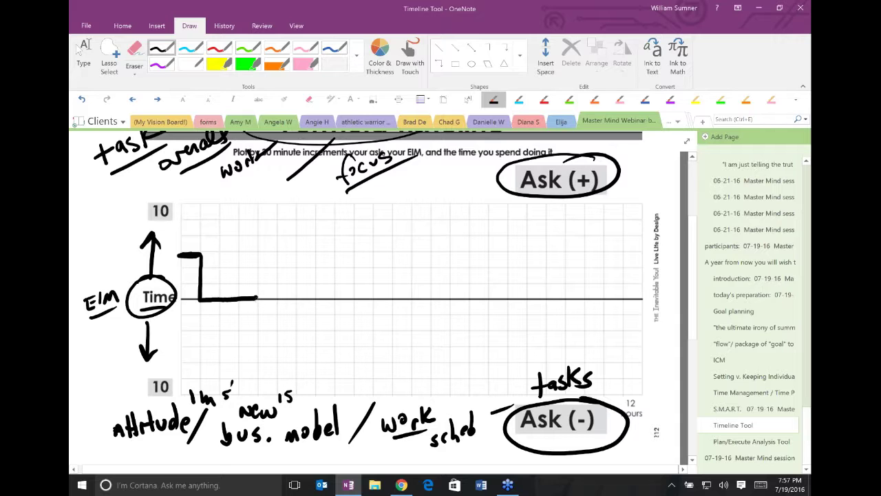
{"action": "mouse_move", "coordinate": [258, 299]}
{"action": "left_mouse_down"}
{"action": "mouse_move", "coordinate": [278, 297]}
{"action": "mouse_move", "coordinate": [277, 348]}
{"action": "left_mouse_up"}
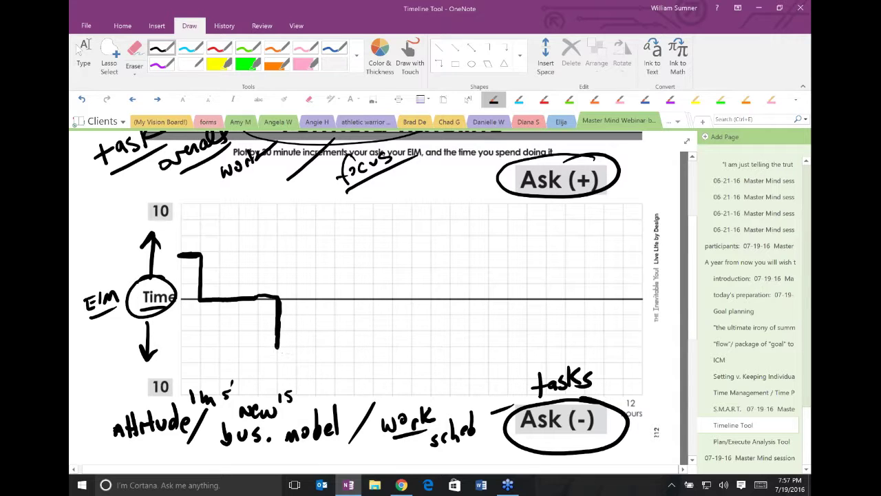
{"action": "mouse_move", "coordinate": [277, 348]}
{"action": "left_mouse_down"}
{"action": "mouse_move", "coordinate": [313, 349]}
{"action": "mouse_move", "coordinate": [314, 300]}
{"action": "mouse_move", "coordinate": [315, 349]}
{"action": "mouse_move", "coordinate": [354, 348]}
{"action": "mouse_move", "coordinate": [352, 295]}
{"action": "mouse_move", "coordinate": [314, 324]}
{"action": "mouse_move", "coordinate": [344, 348]}
{"action": "mouse_move", "coordinate": [352, 296]}
{"action": "left_mouse_up"}
{"action": "left_click", "coordinate": [134, 50]}
{"action": "left_click", "coordinate": [157, 48]}
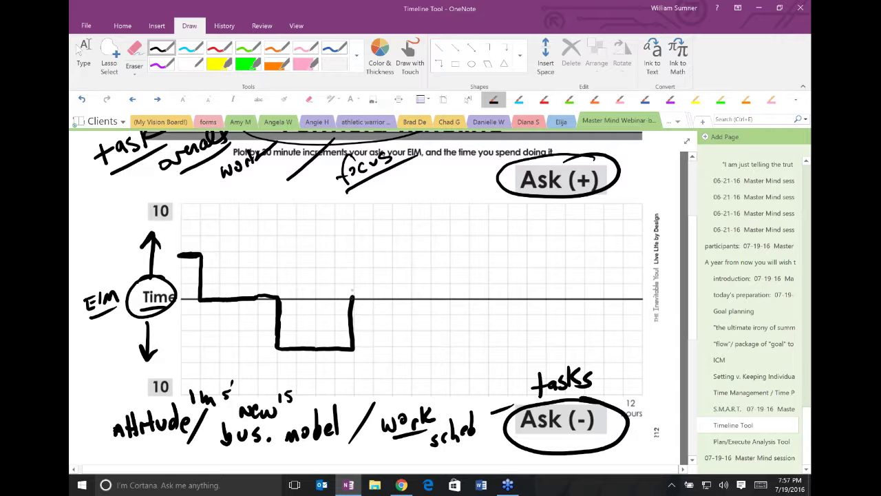
{"action": "mouse_move", "coordinate": [352, 296]}
{"action": "left_mouse_down"}
{"action": "mouse_move", "coordinate": [354, 235]}
{"action": "mouse_move", "coordinate": [385, 235]}
{"action": "mouse_move", "coordinate": [393, 235]}
{"action": "mouse_move", "coordinate": [390, 296]}
{"action": "mouse_move", "coordinate": [431, 300]}
{"action": "mouse_move", "coordinate": [432, 254]}
{"action": "mouse_move", "coordinate": [447, 253]}
{"action": "mouse_move", "coordinate": [448, 297]}
{"action": "mouse_move", "coordinate": [432, 266]}
{"action": "mouse_move", "coordinate": [437, 206]}
{"action": "mouse_move", "coordinate": [449, 220]}
{"action": "mouse_move", "coordinate": [445, 297]}
{"action": "left_mouse_up"}
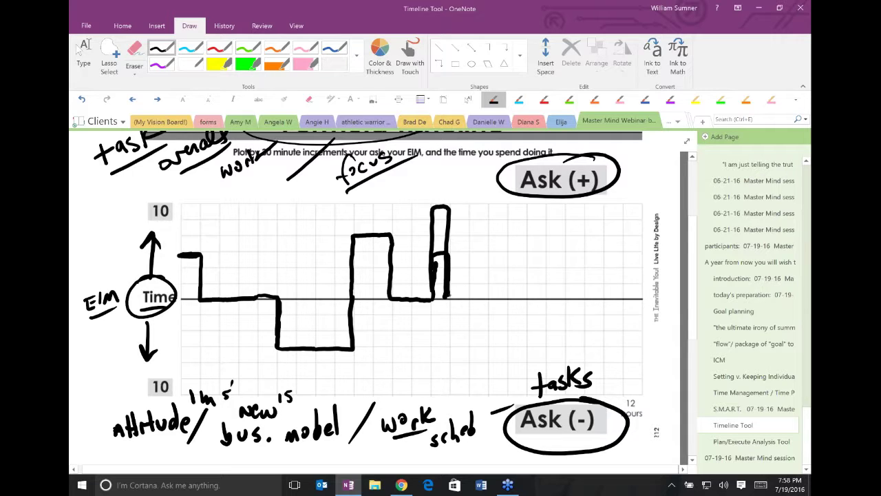
{"action": "mouse_move", "coordinate": [444, 298]}
{"action": "left_mouse_down"}
{"action": "mouse_move", "coordinate": [504, 299]}
{"action": "mouse_move", "coordinate": [504, 261]}
{"action": "mouse_move", "coordinate": [527, 253]}
{"action": "mouse_move", "coordinate": [548, 254]}
{"action": "mouse_move", "coordinate": [544, 301]}
{"action": "mouse_move", "coordinate": [566, 300]}
{"action": "mouse_move", "coordinate": [564, 235]}
{"action": "mouse_move", "coordinate": [584, 233]}
{"action": "mouse_move", "coordinate": [585, 298]}
{"action": "left_mouse_up"}
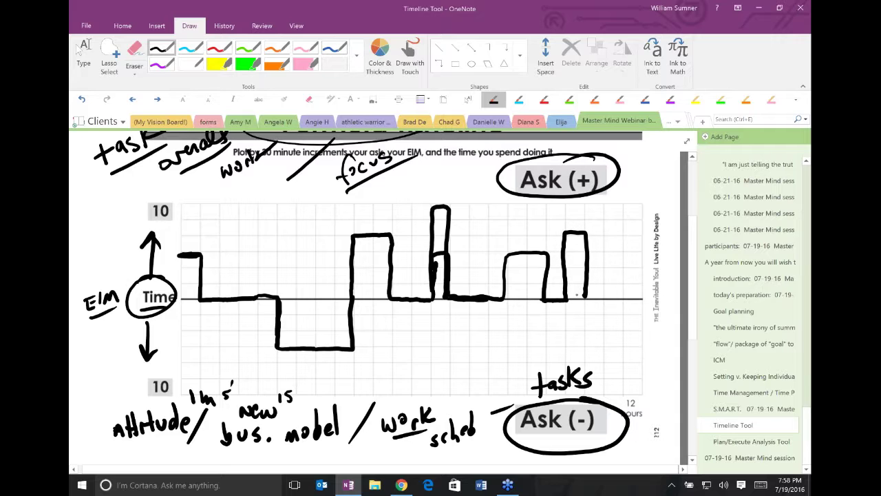
- In red ink, trace the plot's start, X out the tall black block, and extend the line rightwards
{"action": "left_click", "coordinate": [544, 100]}
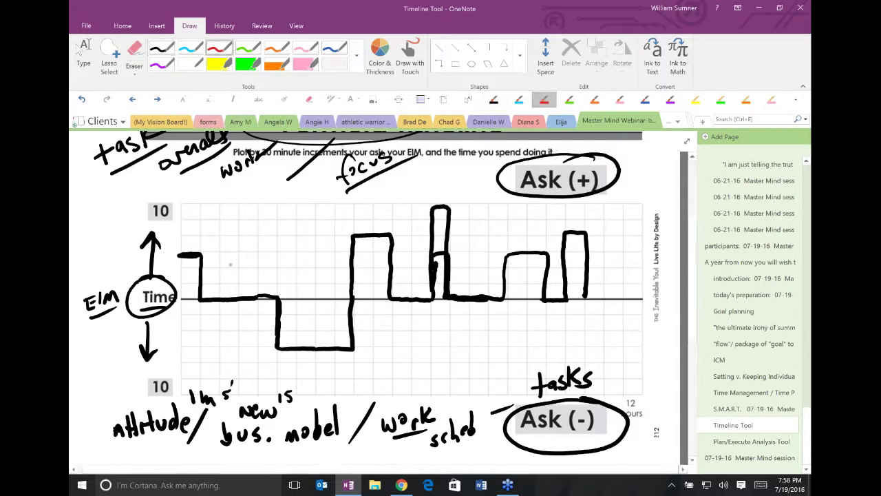
{"action": "mouse_move", "coordinate": [176, 249]}
{"action": "left_mouse_down"}
{"action": "mouse_move", "coordinate": [198, 251]}
{"action": "mouse_move", "coordinate": [221, 294]}
{"action": "mouse_move", "coordinate": [270, 293]}
{"action": "mouse_move", "coordinate": [271, 349]}
{"action": "mouse_move", "coordinate": [371, 350]}
{"action": "left_mouse_up"}
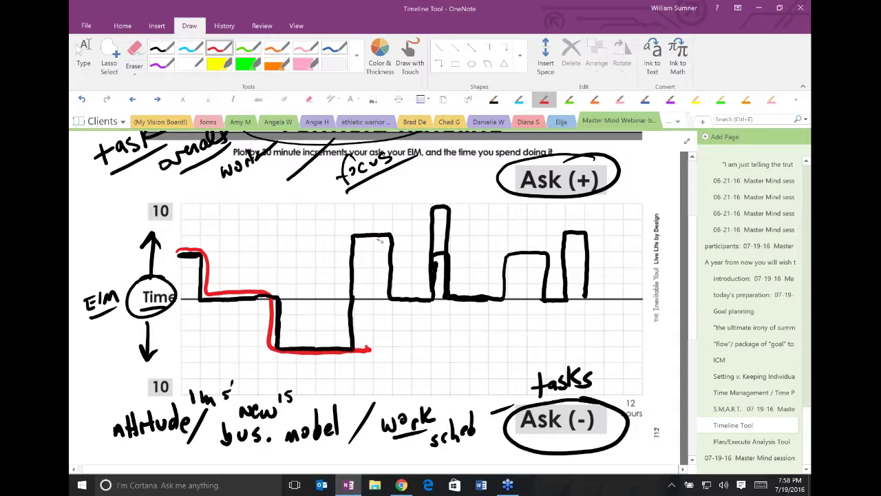
{"action": "left_click_drag", "start_coordinate": [404, 234], "coordinate": [328, 291]}
{"action": "left_click_drag", "start_coordinate": [348, 239], "coordinate": [394, 274]}
{"action": "mouse_move", "coordinate": [355, 349]}
{"action": "left_mouse_down"}
{"action": "mouse_move", "coordinate": [385, 348]}
{"action": "mouse_move", "coordinate": [382, 318]}
{"action": "mouse_move", "coordinate": [398, 314]}
{"action": "mouse_move", "coordinate": [431, 315]}
{"action": "mouse_move", "coordinate": [432, 335]}
{"action": "mouse_move", "coordinate": [490, 333]}
{"action": "left_mouse_up"}
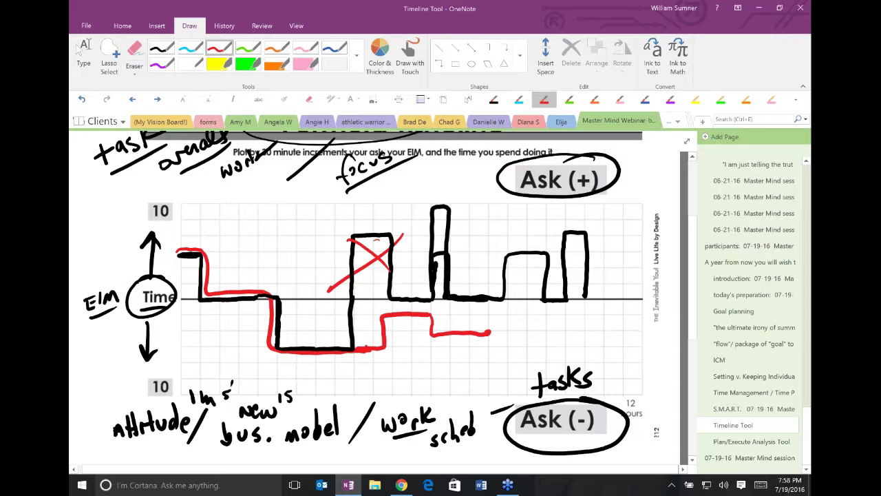
{"action": "mouse_move", "coordinate": [491, 333]}
{"action": "left_mouse_down"}
{"action": "mouse_move", "coordinate": [506, 314]}
{"action": "mouse_move", "coordinate": [552, 314]}
{"action": "left_mouse_up"}
- Handwrite 'track triggers s/w' in red on the chart
{"action": "mouse_move", "coordinate": [258, 210]}
{"action": "left_mouse_down"}
{"action": "mouse_move", "coordinate": [255, 237]}
{"action": "mouse_move", "coordinate": [261, 224]}
{"action": "left_mouse_up"}
{"action": "left_click_drag", "start_coordinate": [269, 231], "coordinate": [280, 219]}
{"action": "left_click_drag", "start_coordinate": [290, 214], "coordinate": [292, 223]}
{"action": "left_click_drag", "start_coordinate": [304, 211], "coordinate": [304, 221]}
{"action": "left_click_drag", "start_coordinate": [321, 198], "coordinate": [323, 216]}
{"action": "mouse_move", "coordinate": [276, 232]}
{"action": "left_mouse_down"}
{"action": "mouse_move", "coordinate": [275, 259]}
{"action": "mouse_move", "coordinate": [284, 242]}
{"action": "left_mouse_up"}
{"action": "mouse_move", "coordinate": [287, 249]}
{"action": "left_mouse_down"}
{"action": "mouse_move", "coordinate": [302, 236]}
{"action": "mouse_move", "coordinate": [298, 246]}
{"action": "left_mouse_up"}
{"action": "left_click_drag", "start_coordinate": [310, 230], "coordinate": [310, 231]}
{"action": "left_click_drag", "start_coordinate": [312, 232], "coordinate": [308, 255]}
{"action": "mouse_move", "coordinate": [325, 225]}
{"action": "left_mouse_down"}
{"action": "mouse_move", "coordinate": [321, 252]}
{"action": "mouse_move", "coordinate": [326, 237]}
{"action": "left_mouse_up"}
{"action": "mouse_move", "coordinate": [331, 224]}
{"action": "left_mouse_down"}
{"action": "mouse_move", "coordinate": [349, 212]}
{"action": "mouse_move", "coordinate": [351, 226]}
{"action": "left_mouse_up"}
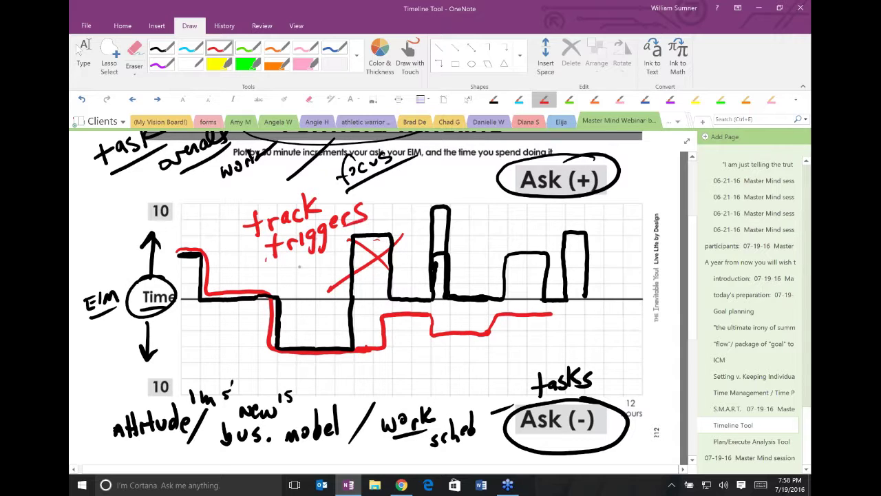
{"action": "mouse_move", "coordinate": [307, 259]}
{"action": "left_mouse_down"}
{"action": "mouse_move", "coordinate": [296, 276]}
{"action": "mouse_move", "coordinate": [309, 276]}
{"action": "mouse_move", "coordinate": [337, 253]}
{"action": "left_mouse_up"}
{"action": "mouse_move", "coordinate": [440, 342]}
{"action": "left_mouse_down"}
{"action": "mouse_move", "coordinate": [422, 382]}
{"action": "mouse_move", "coordinate": [440, 362]}
{"action": "mouse_move", "coordinate": [449, 374]}
{"action": "left_mouse_up"}
- Write 'flip' below the red line and an underlined 'plan / visibly' beside it
{"action": "left_click_drag", "start_coordinate": [458, 358], "coordinate": [473, 384]}
{"action": "left_click_drag", "start_coordinate": [472, 358], "coordinate": [475, 370]}
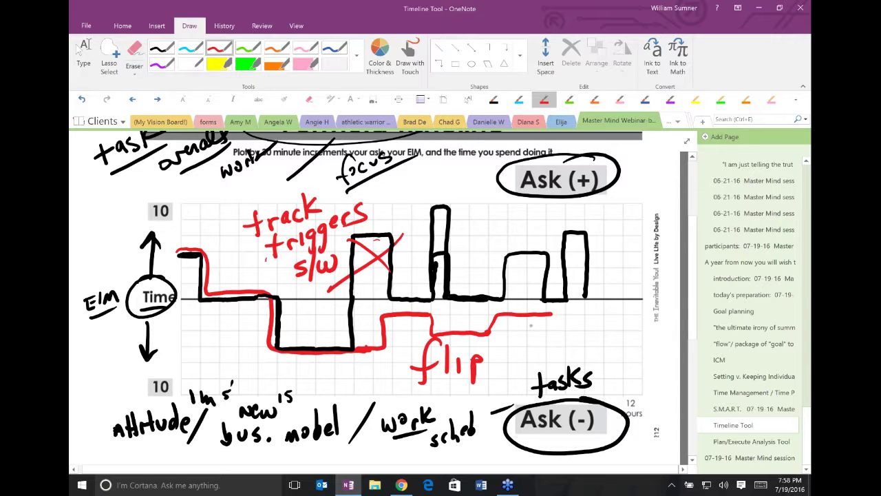
{"action": "mouse_move", "coordinate": [532, 326]}
{"action": "left_mouse_down"}
{"action": "mouse_move", "coordinate": [532, 350]}
{"action": "mouse_move", "coordinate": [541, 334]}
{"action": "left_mouse_up"}
{"action": "left_click_drag", "start_coordinate": [551, 302], "coordinate": [553, 333]}
{"action": "mouse_move", "coordinate": [564, 321]}
{"action": "left_mouse_down"}
{"action": "mouse_move", "coordinate": [569, 333]}
{"action": "mouse_move", "coordinate": [583, 320]}
{"action": "mouse_move", "coordinate": [590, 333]}
{"action": "left_mouse_up"}
{"action": "left_click_drag", "start_coordinate": [624, 292], "coordinate": [568, 365]}
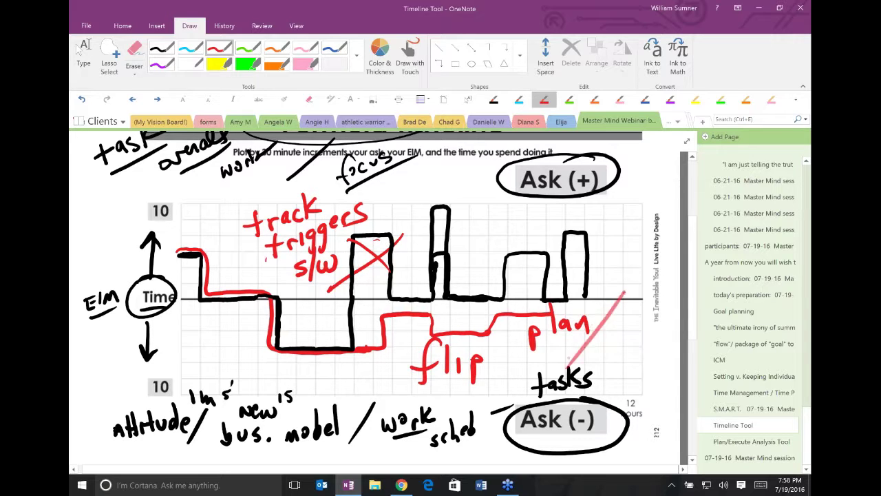
{"action": "mouse_move", "coordinate": [607, 332]}
{"action": "left_mouse_down"}
{"action": "mouse_move", "coordinate": [620, 329]}
{"action": "mouse_move", "coordinate": [628, 347]}
{"action": "left_mouse_up"}
{"action": "mouse_move", "coordinate": [645, 312]}
{"action": "left_mouse_down"}
{"action": "mouse_move", "coordinate": [643, 336]}
{"action": "mouse_move", "coordinate": [653, 338]}
{"action": "left_mouse_up"}
{"action": "left_click_drag", "start_coordinate": [663, 299], "coordinate": [656, 336]}
{"action": "left_click_drag", "start_coordinate": [660, 328], "coordinate": [666, 351]}
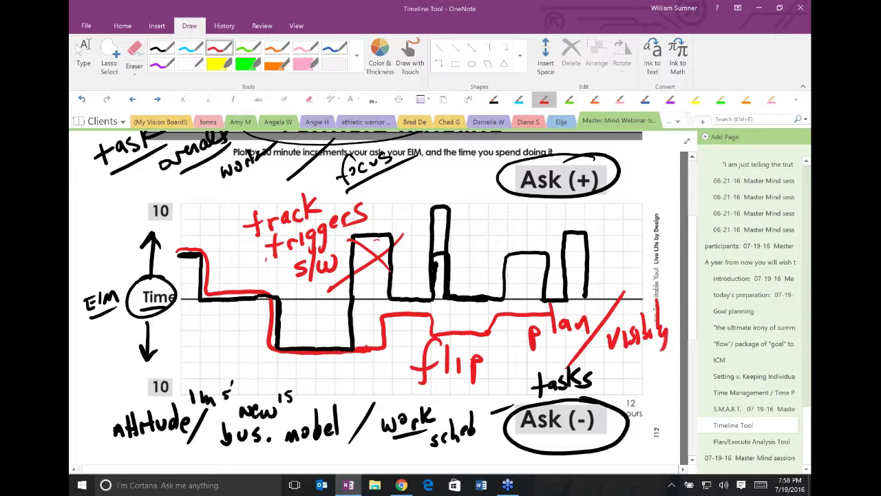
{"action": "left_click_drag", "start_coordinate": [615, 365], "coordinate": [665, 350]}
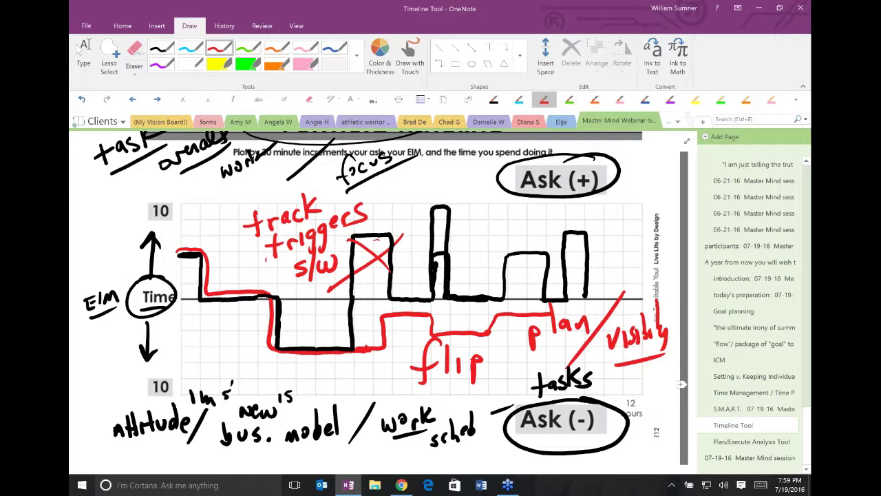
- Go to the Plan/Execute Analysis Tool page, circling Plan - Execute Tool on the way
{"action": "scroll", "coordinate": [379, 296], "scroll_direction": "up", "scroll_amount": 3}
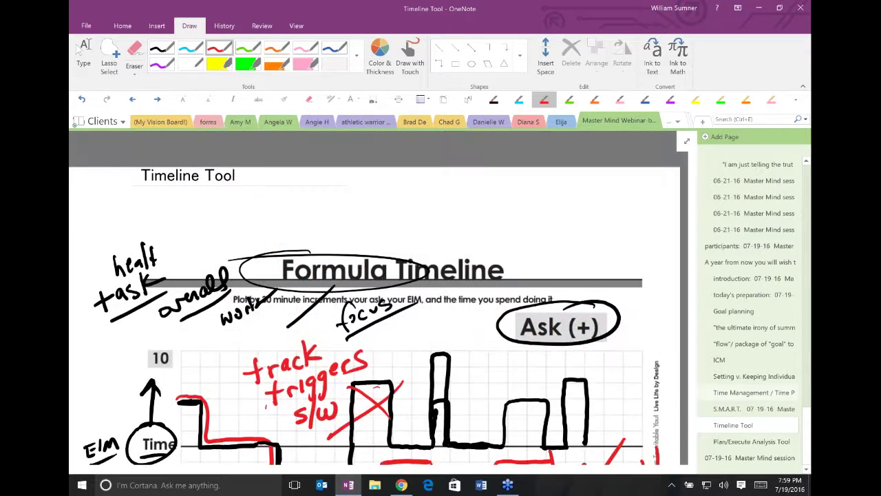
{"action": "left_click", "coordinate": [754, 393]}
{"action": "mouse_move", "coordinate": [313, 354]}
{"action": "left_mouse_down"}
{"action": "mouse_move", "coordinate": [165, 344]}
{"action": "mouse_move", "coordinate": [321, 372]}
{"action": "left_mouse_up"}
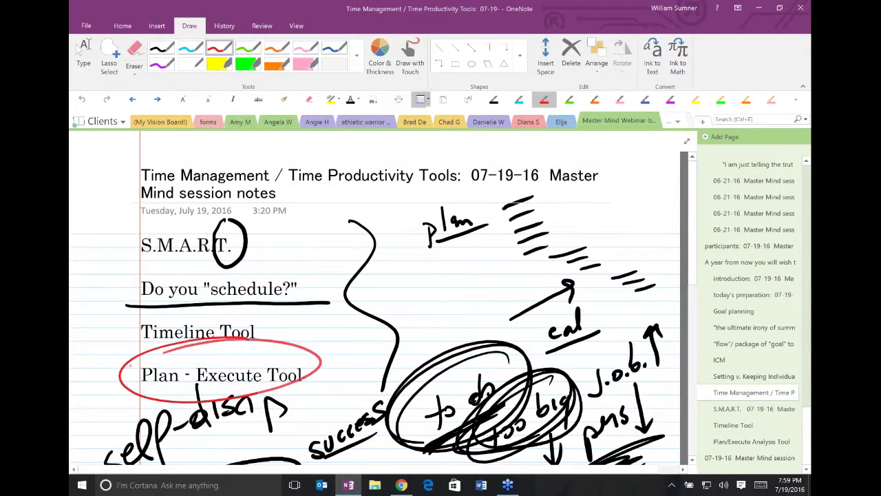
{"action": "scroll", "coordinate": [379, 296], "scroll_direction": "down", "scroll_amount": 1}
{"action": "scroll", "coordinate": [378, 296], "scroll_direction": "right", "scroll_amount": 1}
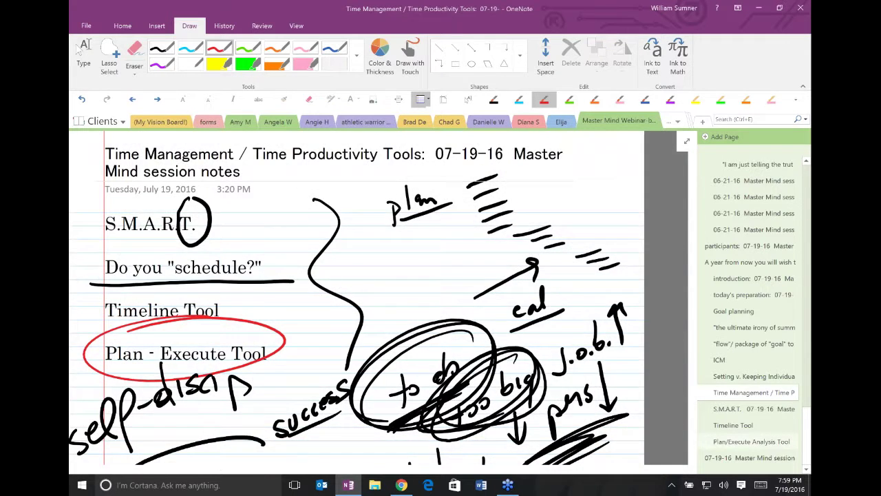
{"action": "left_click", "coordinate": [752, 442]}
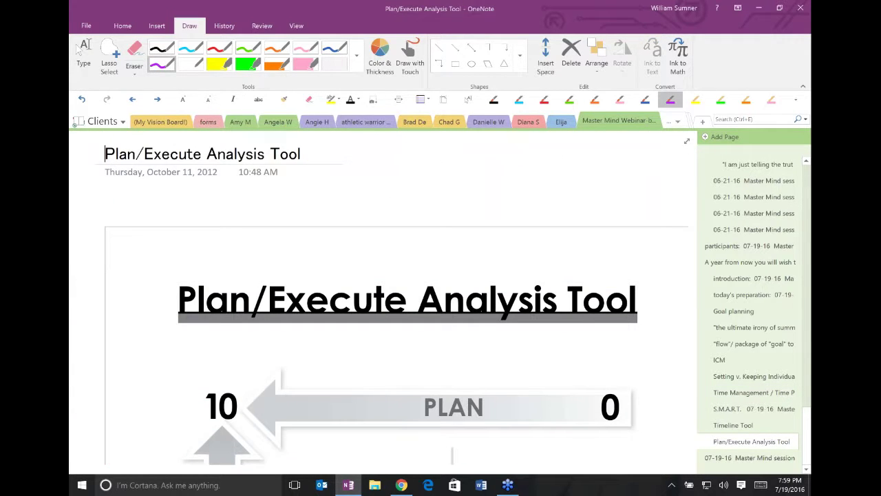
{"action": "scroll", "coordinate": [167, 241], "scroll_direction": "down", "scroll_amount": 3}
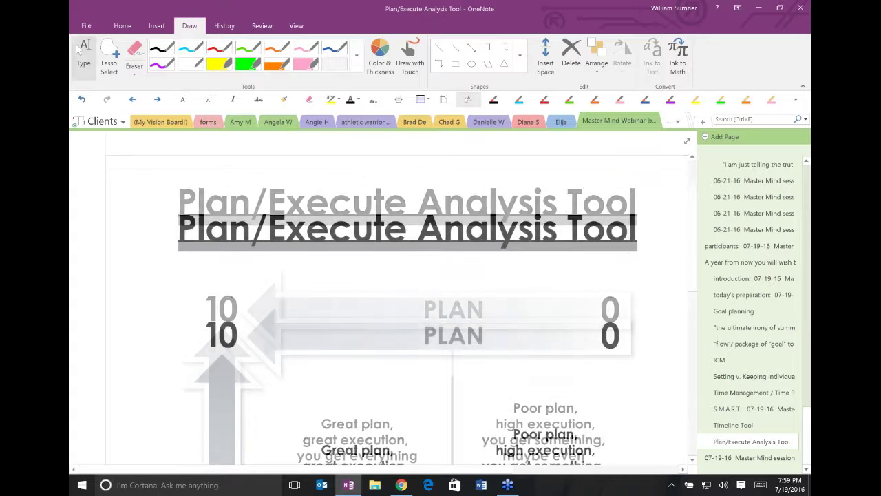
- Write 'Quadrant' above the title in purple and circle Plan and Execute
{"action": "mouse_move", "coordinate": [344, 146]}
{"action": "left_mouse_down"}
{"action": "mouse_move", "coordinate": [338, 149]}
{"action": "mouse_move", "coordinate": [376, 180]}
{"action": "mouse_move", "coordinate": [416, 176]}
{"action": "left_mouse_up"}
{"action": "mouse_move", "coordinate": [406, 138]}
{"action": "left_mouse_down"}
{"action": "mouse_move", "coordinate": [418, 178]}
{"action": "mouse_move", "coordinate": [444, 152]}
{"action": "mouse_move", "coordinate": [491, 184]}
{"action": "left_mouse_up"}
{"action": "left_click_drag", "start_coordinate": [505, 141], "coordinate": [506, 182]}
{"action": "left_click_drag", "start_coordinate": [485, 163], "coordinate": [510, 155]}
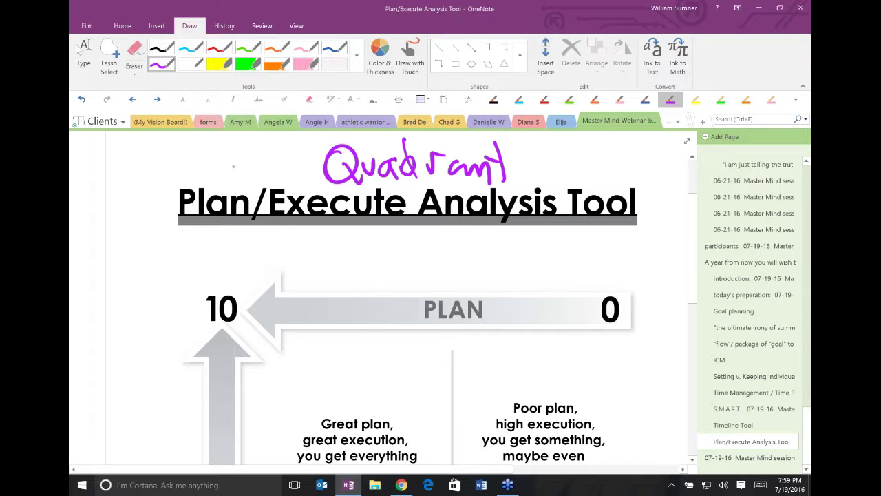
{"action": "mouse_move", "coordinate": [219, 159]}
{"action": "left_mouse_down"}
{"action": "mouse_move", "coordinate": [148, 204]}
{"action": "mouse_move", "coordinate": [256, 200]}
{"action": "mouse_move", "coordinate": [219, 161]}
{"action": "left_mouse_up"}
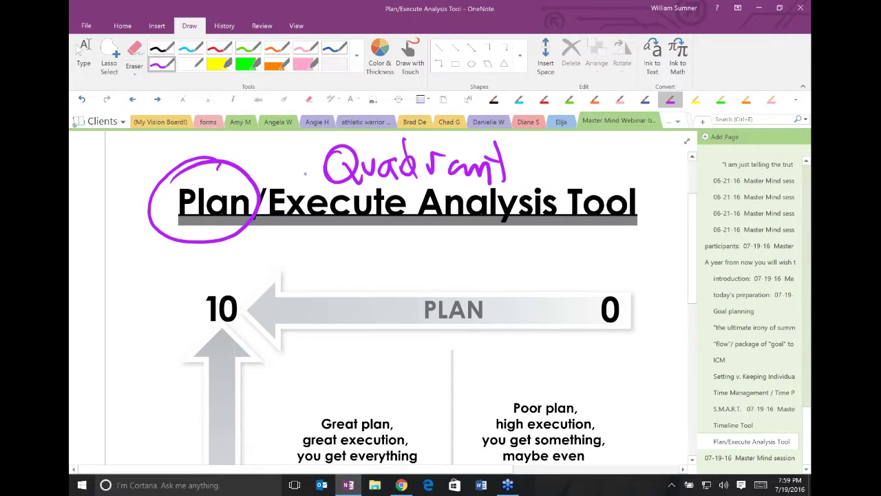
{"action": "mouse_move", "coordinate": [309, 165]}
{"action": "left_mouse_down"}
{"action": "mouse_move", "coordinate": [266, 235]}
{"action": "mouse_move", "coordinate": [417, 201]}
{"action": "mouse_move", "coordinate": [384, 177]}
{"action": "left_mouse_up"}
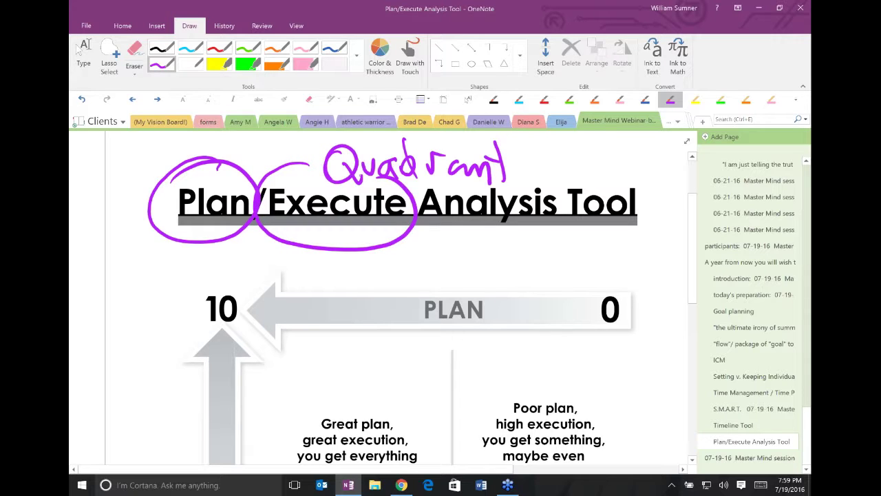
- Circle the 0 and 10 at the PLAN axis ends and the 0 at the bottom of EXECUTE
{"action": "left_click", "coordinate": [83, 51]}
{"action": "scroll", "coordinate": [384, 296], "scroll_direction": "down", "scroll_amount": 1}
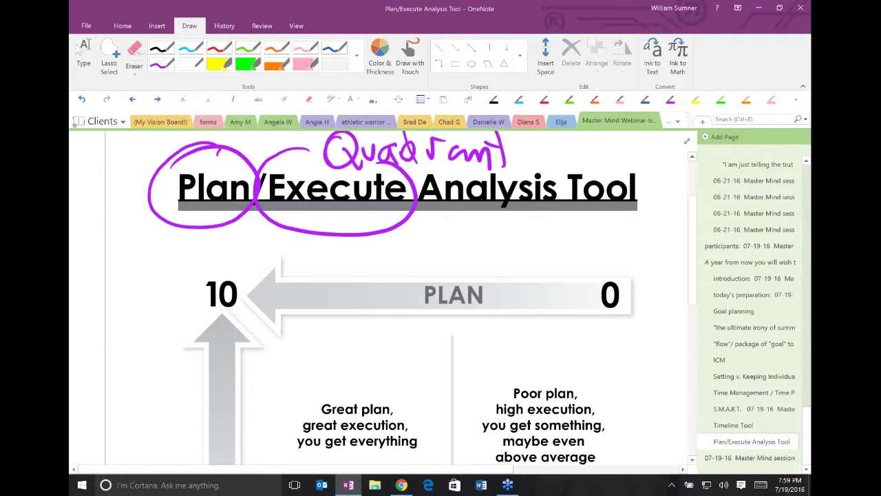
{"action": "scroll", "coordinate": [384, 296], "scroll_direction": "down", "scroll_amount": 5}
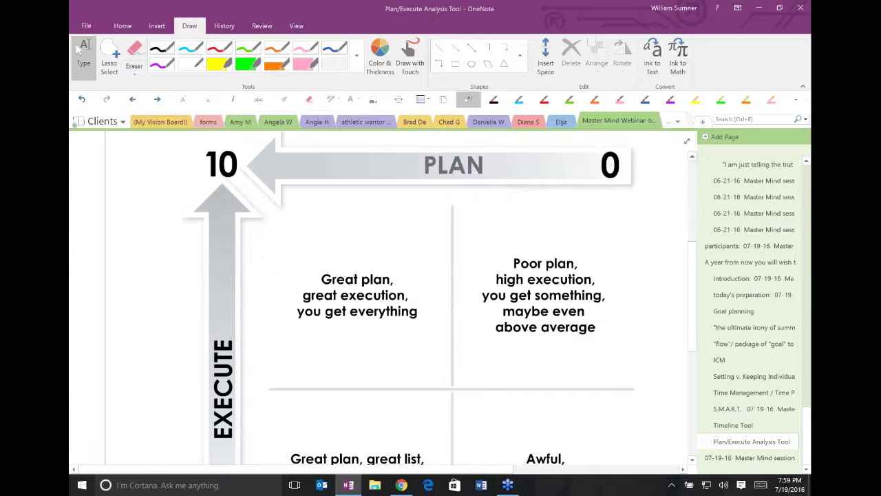
{"action": "mouse_move", "coordinate": [619, 160]}
{"action": "left_mouse_down"}
{"action": "mouse_move", "coordinate": [589, 182]}
{"action": "mouse_move", "coordinate": [605, 208]}
{"action": "mouse_move", "coordinate": [638, 172]}
{"action": "mouse_move", "coordinate": [617, 157]}
{"action": "left_mouse_up"}
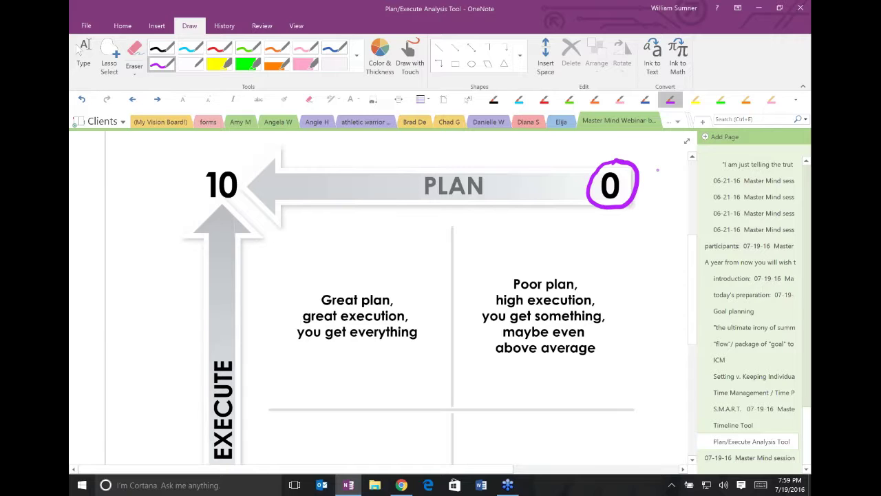
{"action": "mouse_move", "coordinate": [256, 155]}
{"action": "left_mouse_down"}
{"action": "mouse_move", "coordinate": [245, 151]}
{"action": "mouse_move", "coordinate": [189, 191]}
{"action": "mouse_move", "coordinate": [260, 196]}
{"action": "mouse_move", "coordinate": [224, 157]}
{"action": "left_mouse_up"}
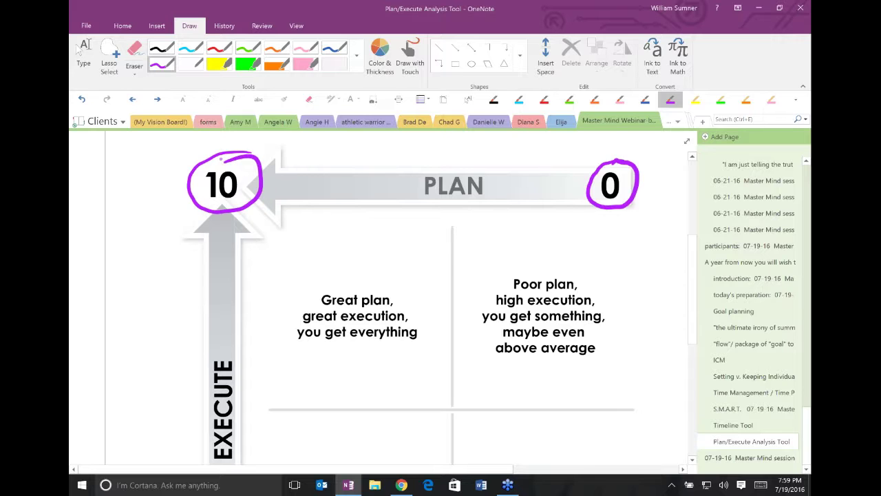
{"action": "scroll", "coordinate": [386, 296], "scroll_direction": "down", "scroll_amount": 5}
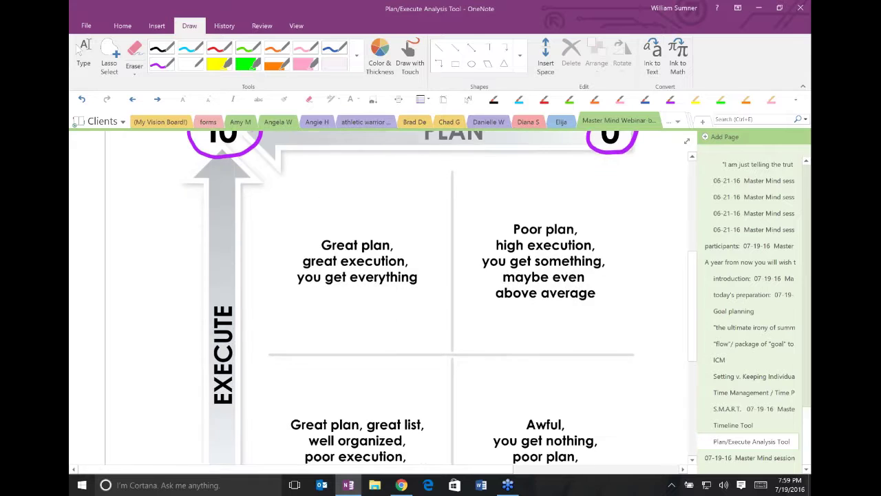
{"action": "mouse_move", "coordinate": [230, 375]}
{"action": "left_mouse_down"}
{"action": "mouse_move", "coordinate": [224, 434]}
{"action": "mouse_move", "coordinate": [227, 376]}
{"action": "left_mouse_up"}
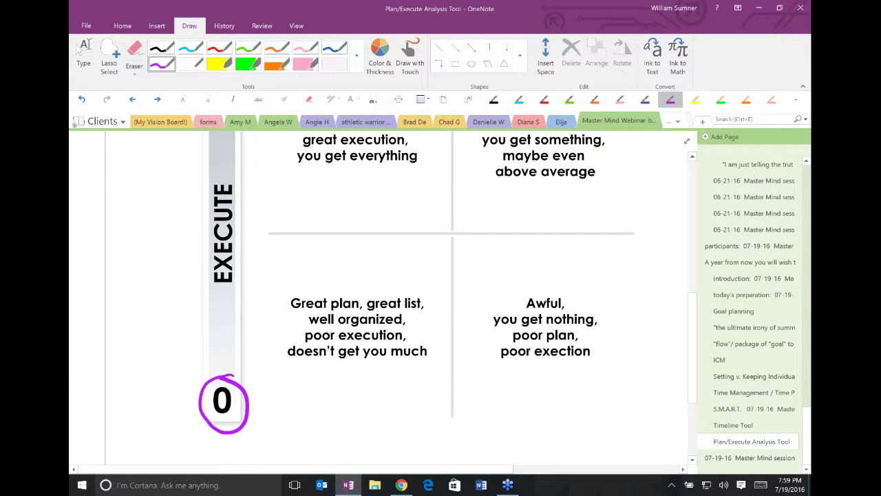
- Circle the Awful quadrant text and hatch strokes beside the circle
{"action": "left_click", "coordinate": [80, 50]}
{"action": "scroll", "coordinate": [385, 296], "scroll_direction": "up", "scroll_amount": 4}
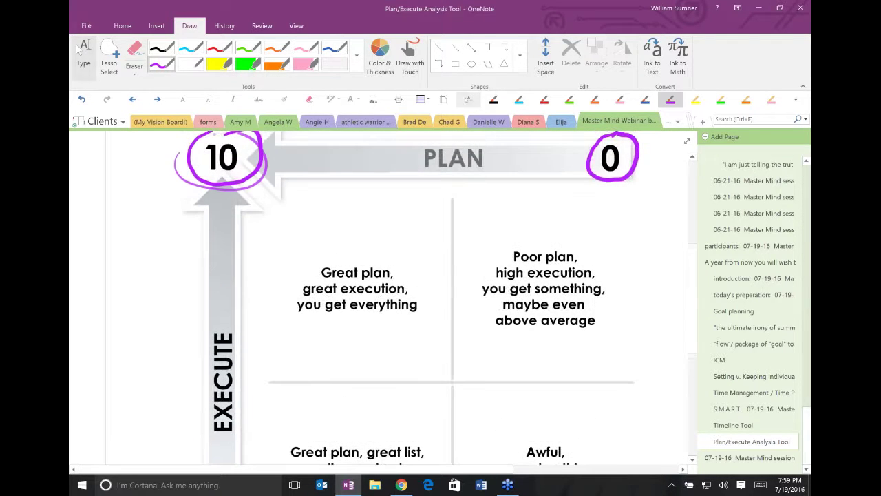
{"action": "left_click", "coordinate": [78, 47]}
{"action": "scroll", "coordinate": [386, 296], "scroll_direction": "down", "scroll_amount": 5}
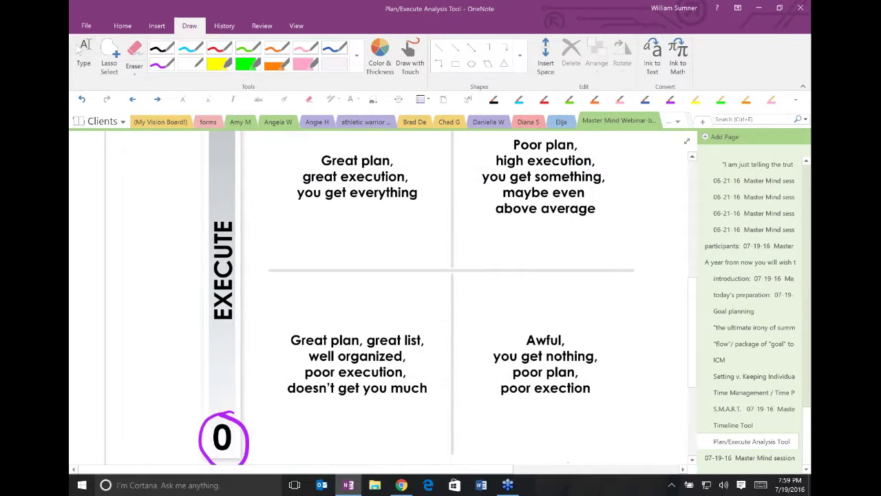
{"action": "mouse_move", "coordinate": [586, 267]}
{"action": "left_mouse_down"}
{"action": "mouse_move", "coordinate": [578, 260]}
{"action": "mouse_move", "coordinate": [596, 361]}
{"action": "mouse_move", "coordinate": [566, 255]}
{"action": "left_mouse_up"}
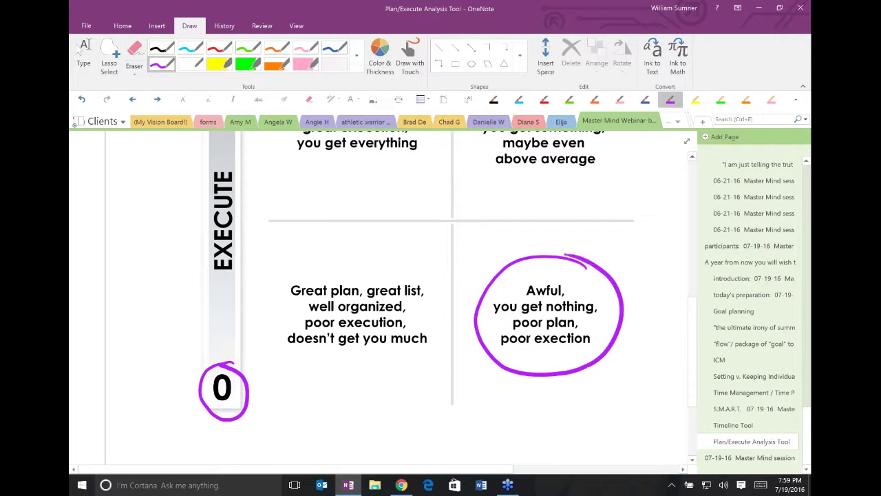
{"action": "left_click", "coordinate": [79, 47]}
{"action": "scroll", "coordinate": [78, 52], "scroll_direction": "up", "scroll_amount": 1}
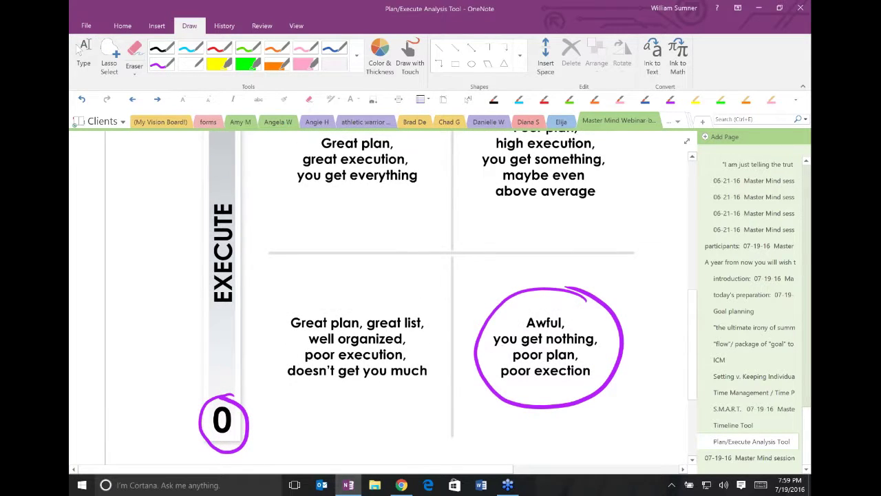
{"action": "scroll", "coordinate": [78, 52], "scroll_direction": "up", "scroll_amount": 1}
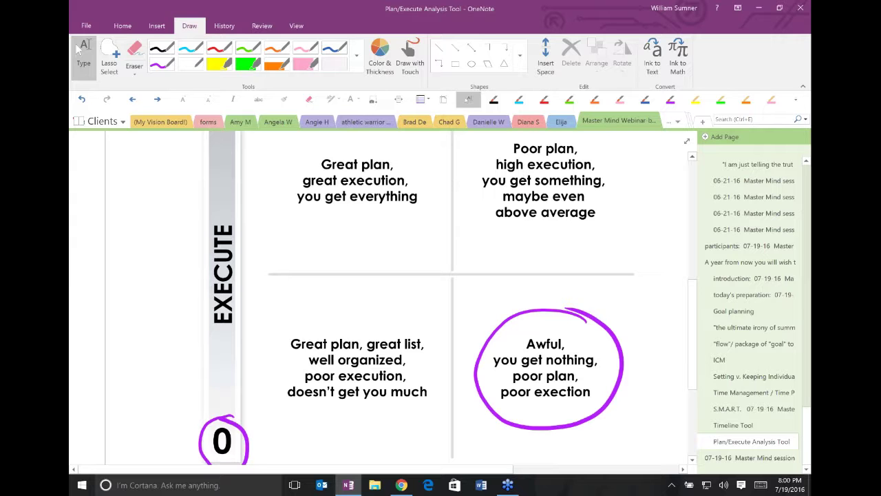
{"action": "scroll", "coordinate": [78, 46], "scroll_direction": "down", "scroll_amount": 1}
{"action": "scroll", "coordinate": [447, 296], "scroll_direction": "down", "scroll_amount": 1}
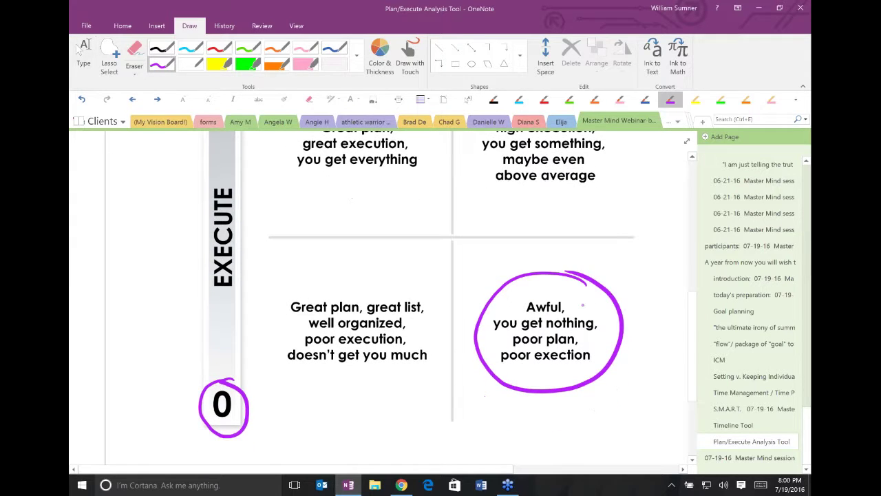
{"action": "left_click_drag", "start_coordinate": [580, 307], "coordinate": [619, 283]}
{"action": "left_click_drag", "start_coordinate": [603, 327], "coordinate": [631, 306]}
{"action": "left_click_drag", "start_coordinate": [599, 346], "coordinate": [635, 317]}
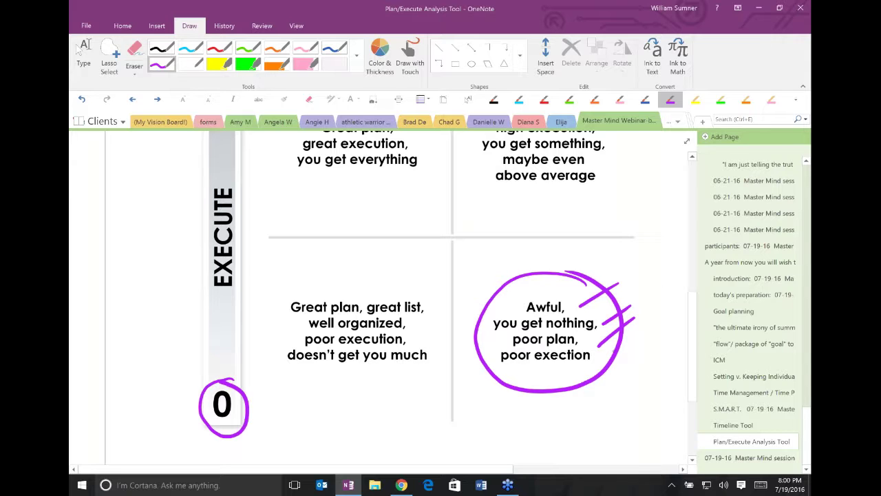
{"action": "left_click_drag", "start_coordinate": [599, 361], "coordinate": [626, 341]}
- Write 'You not here' above the Awful quadrant and hatch the circle's top
{"action": "left_click_drag", "start_coordinate": [481, 260], "coordinate": [485, 241]}
{"action": "mouse_move", "coordinate": [495, 258]}
{"action": "left_mouse_down"}
{"action": "mouse_move", "coordinate": [493, 269]}
{"action": "mouse_move", "coordinate": [511, 256]}
{"action": "left_mouse_up"}
{"action": "mouse_move", "coordinate": [471, 294]}
{"action": "left_mouse_down"}
{"action": "mouse_move", "coordinate": [528, 267]}
{"action": "mouse_move", "coordinate": [594, 256]}
{"action": "mouse_move", "coordinate": [594, 270]}
{"action": "left_mouse_up"}
{"action": "mouse_move", "coordinate": [551, 290]}
{"action": "left_mouse_down"}
{"action": "mouse_move", "coordinate": [635, 263]}
{"action": "mouse_move", "coordinate": [608, 264]}
{"action": "left_mouse_up"}
{"action": "mouse_move", "coordinate": [610, 262]}
{"action": "left_mouse_down"}
{"action": "mouse_move", "coordinate": [647, 262]}
{"action": "mouse_move", "coordinate": [660, 246]}
{"action": "left_mouse_up"}
{"action": "left_click_drag", "start_coordinate": [596, 282], "coordinate": [662, 264]}
{"action": "left_click_drag", "start_coordinate": [566, 295], "coordinate": [658, 281]}
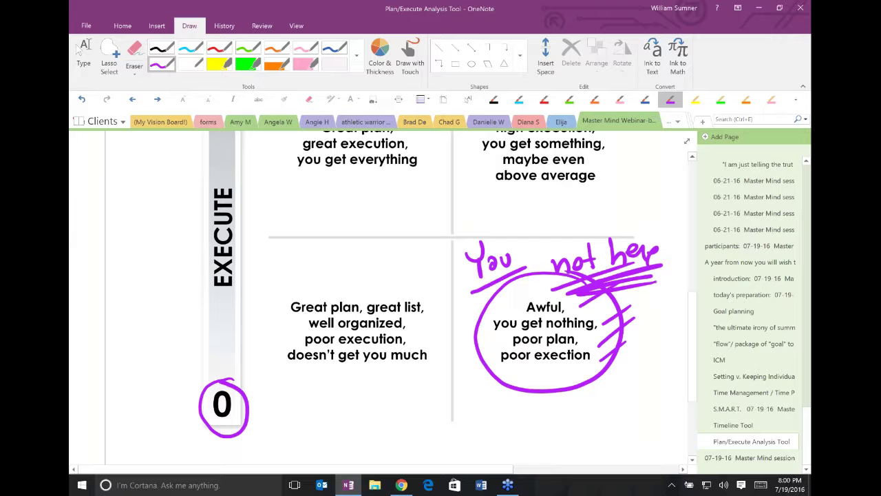
{"action": "left_click", "coordinate": [81, 55]}
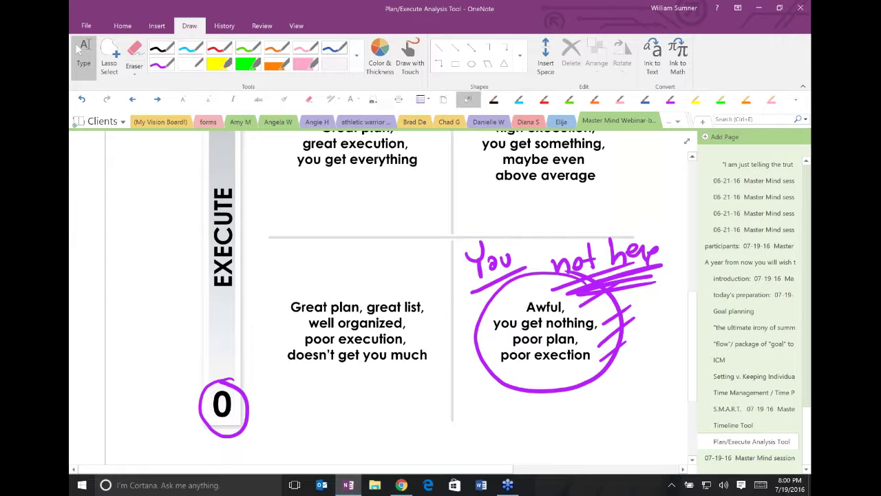
{"action": "scroll", "coordinate": [344, 275], "scroll_direction": "up", "scroll_amount": 2}
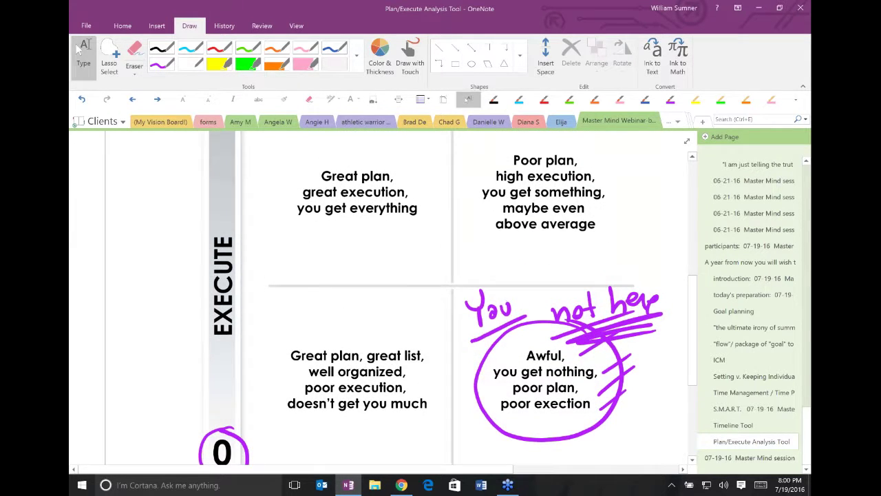
- Draw a purple arrow toward EXECUTE and circle Poor plan in the upper-right quadrant
{"action": "left_click", "coordinate": [162, 63]}
{"action": "mouse_move", "coordinate": [116, 203]}
{"action": "left_mouse_down"}
{"action": "mouse_move", "coordinate": [172, 204]}
{"action": "mouse_move", "coordinate": [216, 220]}
{"action": "left_mouse_up"}
{"action": "mouse_move", "coordinate": [585, 159]}
{"action": "left_mouse_down"}
{"action": "mouse_move", "coordinate": [497, 148]}
{"action": "mouse_move", "coordinate": [587, 159]}
{"action": "left_mouse_up"}
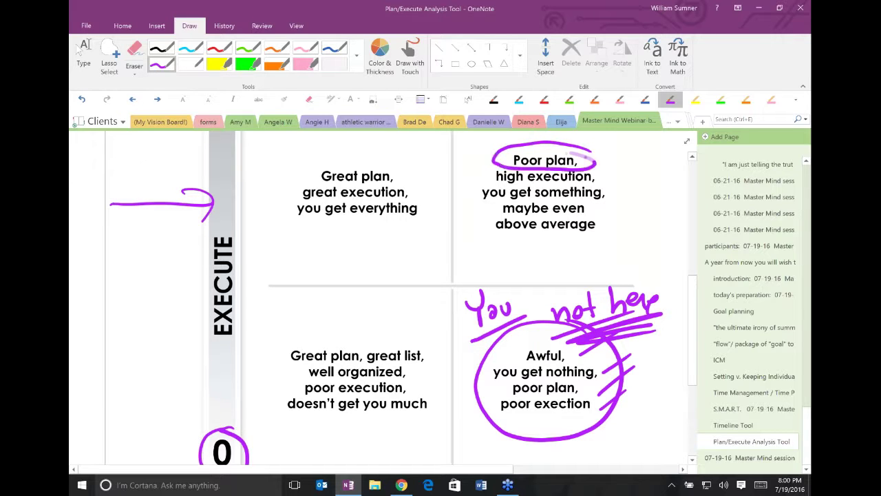
{"action": "scroll", "coordinate": [378, 296], "scroll_direction": "up", "scroll_amount": 5}
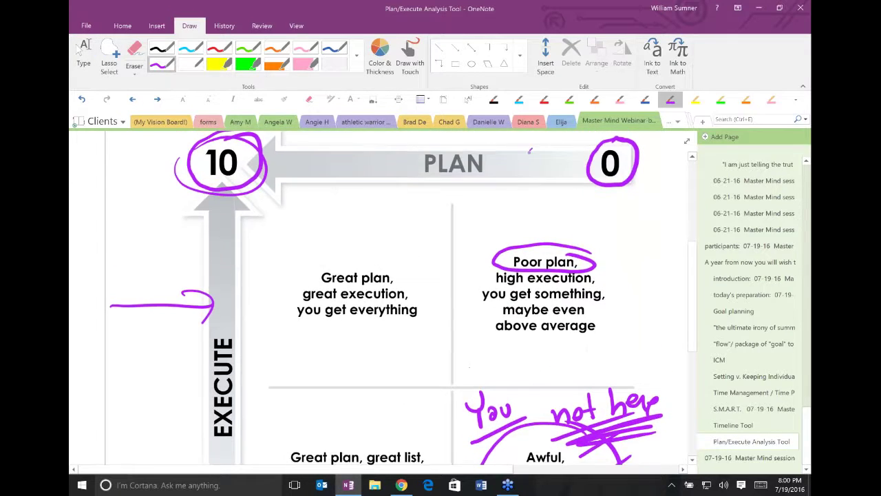
{"action": "left_click_drag", "start_coordinate": [530, 148], "coordinate": [528, 219]}
{"action": "left_click_drag", "start_coordinate": [514, 195], "coordinate": [539, 195]}
{"action": "mouse_move", "coordinate": [104, 310]}
{"action": "left_mouse_down"}
{"action": "mouse_move", "coordinate": [193, 307]}
{"action": "mouse_move", "coordinate": [180, 294]}
{"action": "mouse_move", "coordinate": [198, 331]}
{"action": "left_mouse_up"}
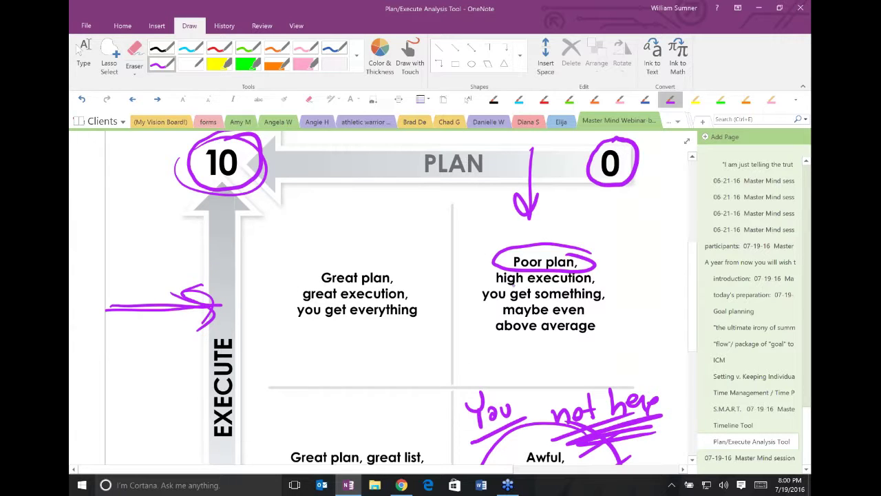
- Underline 'high execution', 'you get something', 'maybe even' and 'above average' in purple
{"action": "left_click_drag", "start_coordinate": [506, 289], "coordinate": [565, 285]}
{"action": "left_click_drag", "start_coordinate": [497, 305], "coordinate": [588, 302]}
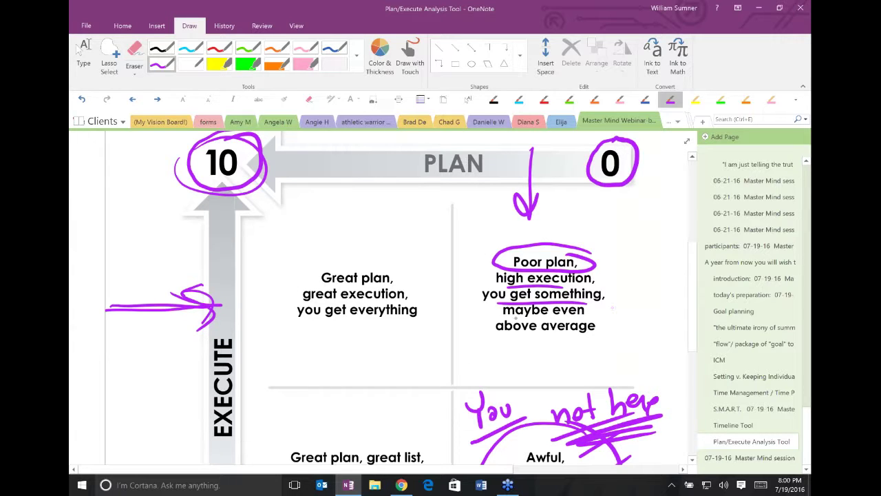
{"action": "left_click_drag", "start_coordinate": [504, 318], "coordinate": [598, 315]}
{"action": "mouse_move", "coordinate": [493, 337]}
{"action": "left_mouse_down"}
{"action": "mouse_move", "coordinate": [612, 336]}
{"action": "mouse_move", "coordinate": [472, 345]}
{"action": "mouse_move", "coordinate": [609, 350]}
{"action": "left_mouse_up"}
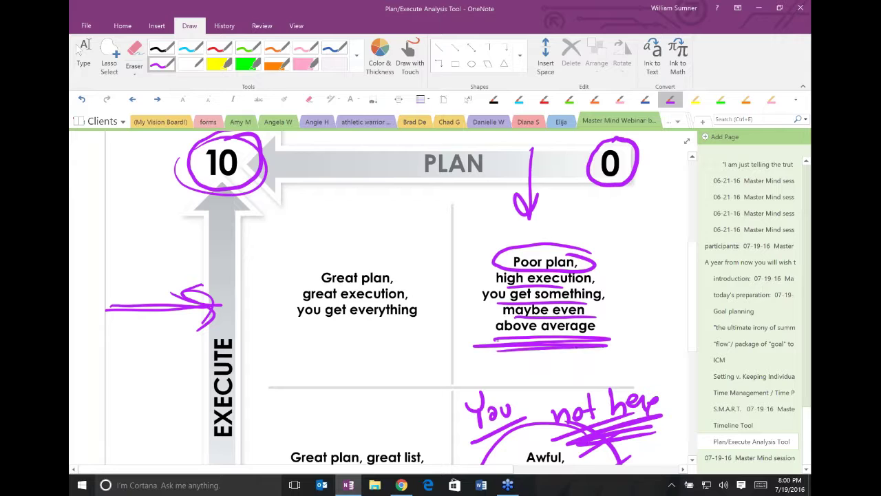
- Handwrite side notes beside Poor plan: a name, 'mistakes' and an underlined 'waste'
{"action": "mouse_move", "coordinate": [622, 234]}
{"action": "left_mouse_down"}
{"action": "mouse_move", "coordinate": [629, 256]}
{"action": "mouse_move", "coordinate": [645, 254]}
{"action": "left_mouse_up"}
{"action": "mouse_move", "coordinate": [614, 285]}
{"action": "left_mouse_down"}
{"action": "mouse_move", "coordinate": [653, 283]}
{"action": "mouse_move", "coordinate": [645, 316]}
{"action": "left_mouse_up"}
{"action": "left_click_drag", "start_coordinate": [636, 307], "coordinate": [680, 321]}
{"action": "left_click_drag", "start_coordinate": [618, 340], "coordinate": [651, 361]}
{"action": "left_click_drag", "start_coordinate": [628, 370], "coordinate": [657, 369]}
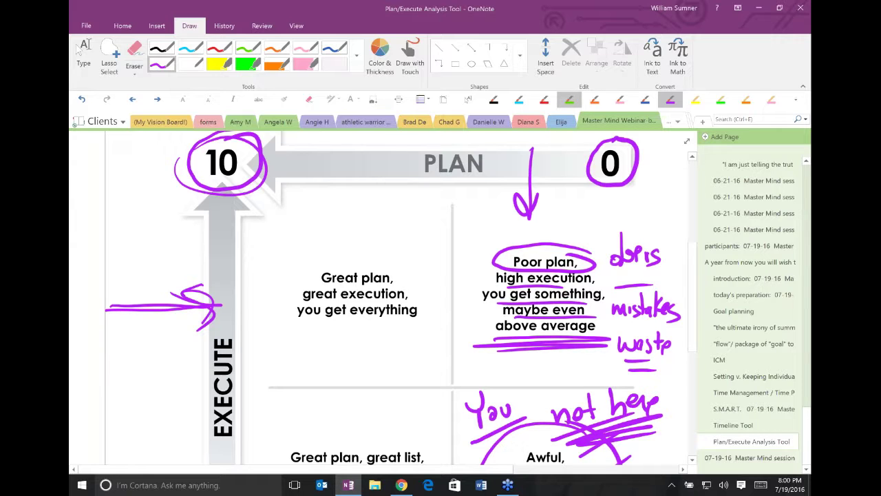
- Undo the purple strike-through and highlight 'above average' with the green highlighter
{"action": "mouse_move", "coordinate": [493, 330]}
{"action": "left_mouse_down"}
{"action": "mouse_move", "coordinate": [607, 329]}
{"action": "mouse_move", "coordinate": [482, 328]}
{"action": "left_mouse_up"}
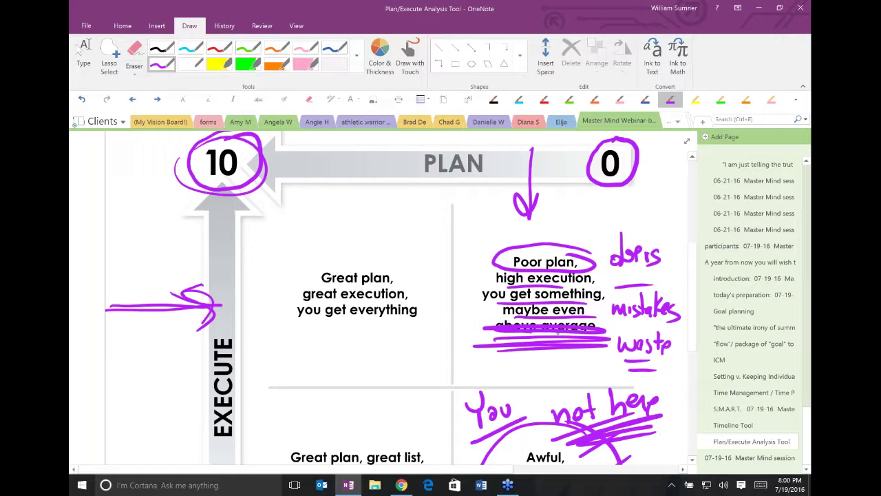
{"action": "left_click", "coordinate": [81, 98]}
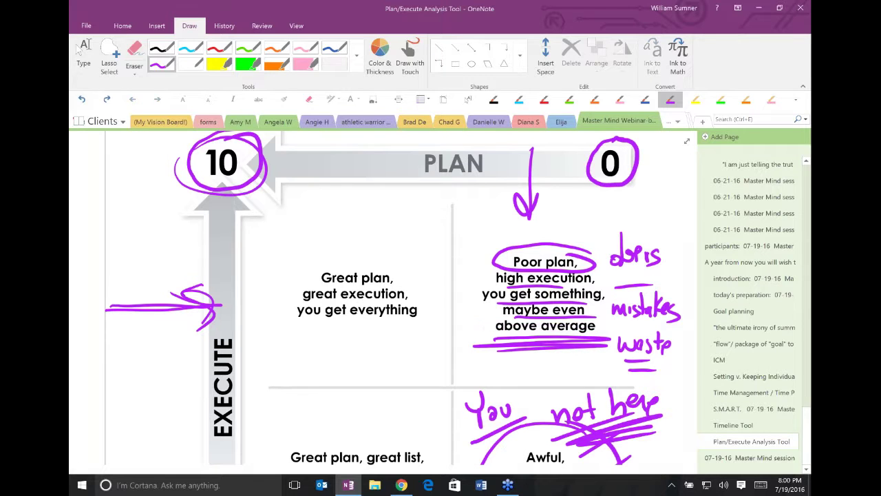
{"action": "left_click", "coordinate": [721, 100]}
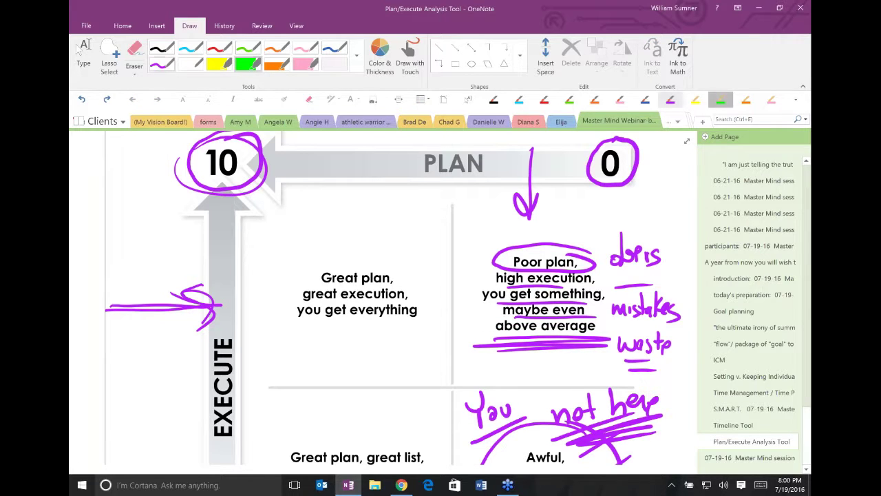
{"action": "mouse_move", "coordinate": [485, 328]}
{"action": "left_mouse_down"}
{"action": "mouse_move", "coordinate": [570, 330]}
{"action": "mouse_move", "coordinate": [486, 316]}
{"action": "mouse_move", "coordinate": [606, 315]}
{"action": "left_mouse_up"}
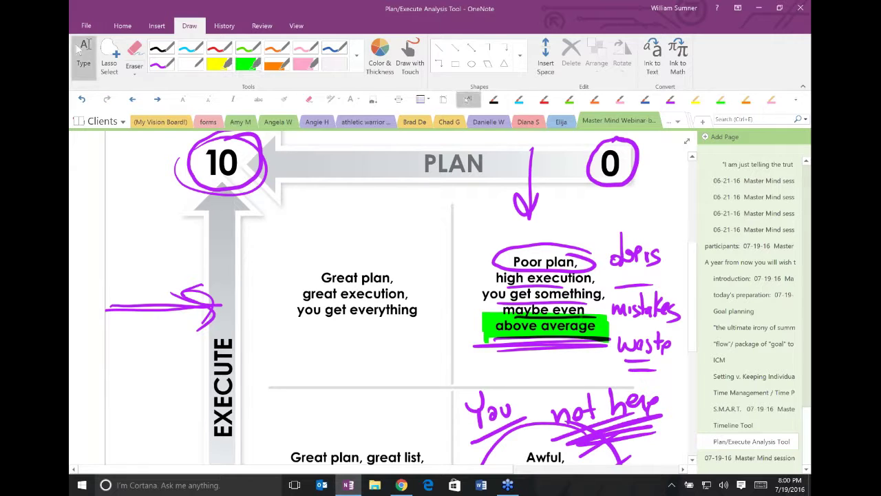
{"action": "scroll", "coordinate": [386, 296], "scroll_direction": "down", "scroll_amount": 1}
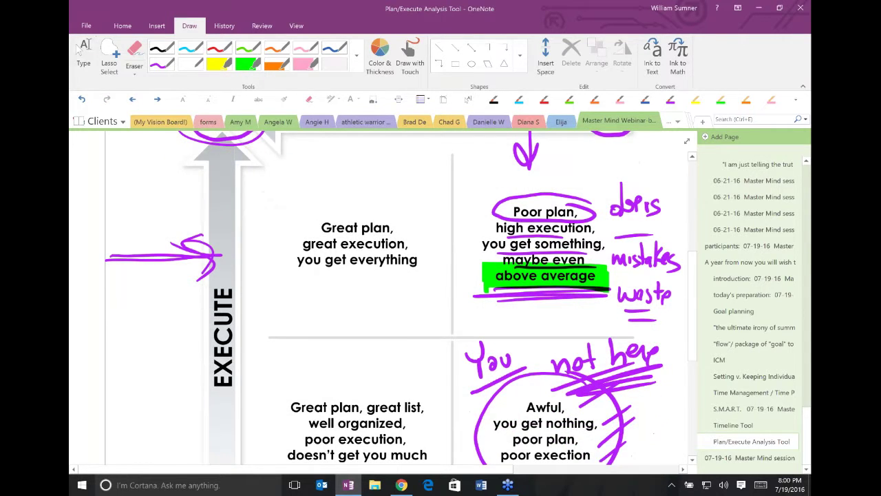
{"action": "scroll", "coordinate": [385, 296], "scroll_direction": "down", "scroll_amount": 3}
{"action": "scroll", "coordinate": [385, 296], "scroll_direction": "up", "scroll_amount": 2}
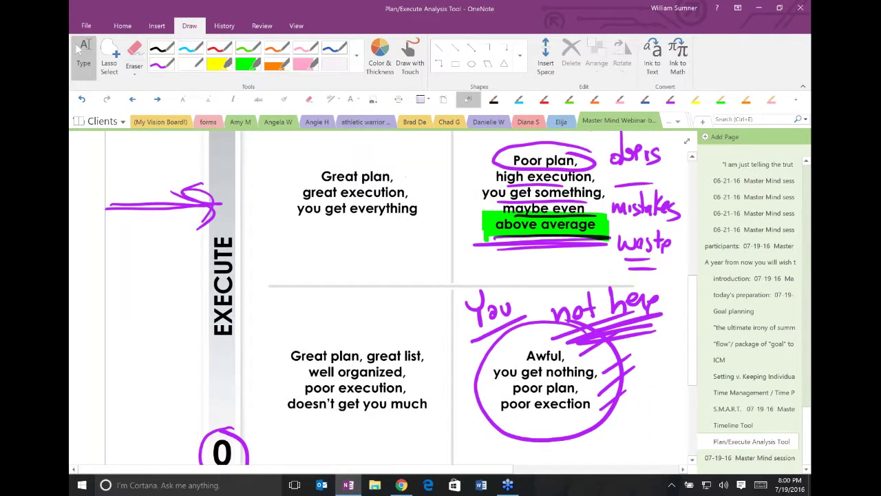
- With the green pen, draw an arrow toward 'Great plan, great execution' plus strokes higher up
{"action": "left_click", "coordinate": [247, 47]}
{"action": "mouse_move", "coordinate": [138, 383]}
{"action": "left_mouse_down"}
{"action": "mouse_move", "coordinate": [279, 379]}
{"action": "mouse_move", "coordinate": [270, 393]}
{"action": "left_mouse_up"}
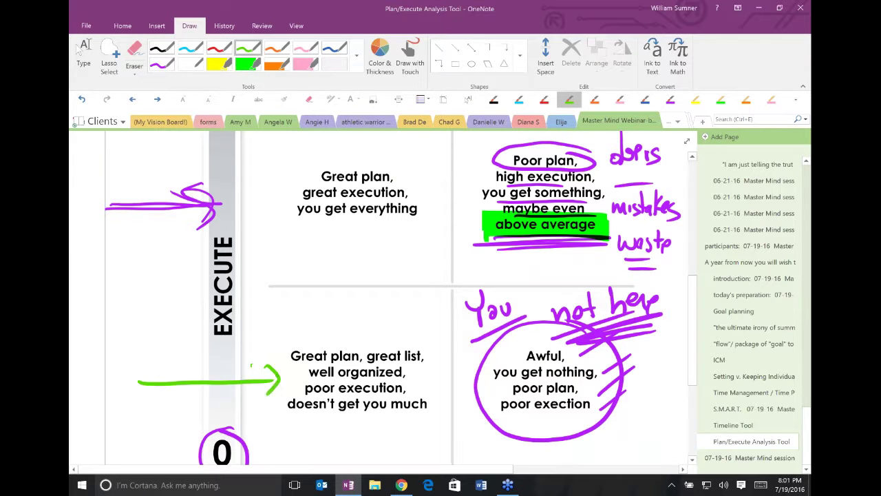
{"action": "scroll", "coordinate": [386, 296], "scroll_direction": "up", "scroll_amount": 1}
{"action": "scroll", "coordinate": [386, 296], "scroll_direction": "up", "scroll_amount": 3}
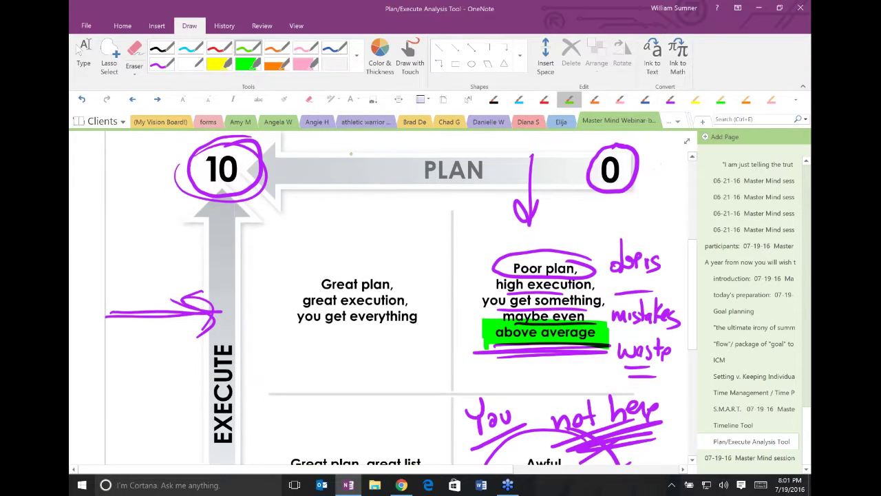
{"action": "left_click_drag", "start_coordinate": [351, 152], "coordinate": [342, 251]}
{"action": "left_click_drag", "start_coordinate": [333, 217], "coordinate": [374, 209]}
- Underline 'organized' in green and write an underlined 're do' above Great plan
{"action": "scroll", "coordinate": [386, 296], "scroll_direction": "down", "scroll_amount": 1}
{"action": "scroll", "coordinate": [386, 296], "scroll_direction": "down", "scroll_amount": 5}
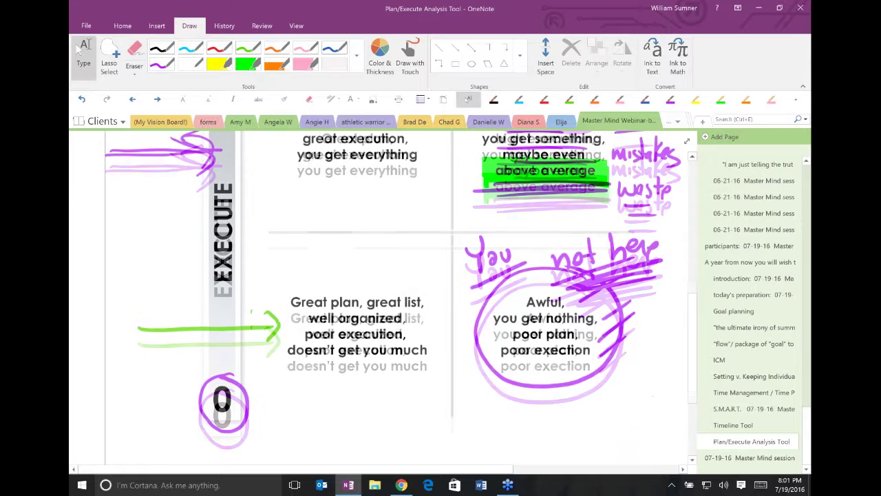
{"action": "left_click_drag", "start_coordinate": [290, 312], "coordinate": [338, 311]}
{"action": "left_click_drag", "start_coordinate": [367, 314], "coordinate": [413, 314]}
{"action": "left_click_drag", "start_coordinate": [331, 322], "coordinate": [396, 322]}
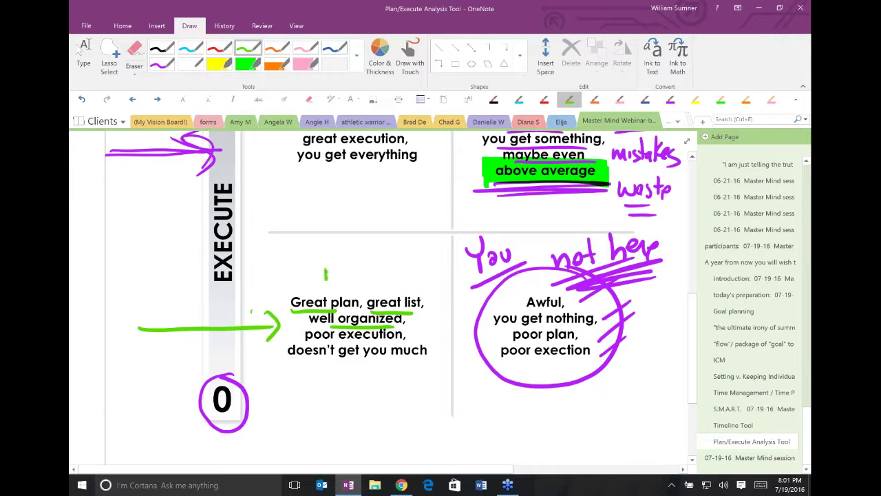
{"action": "mouse_move", "coordinate": [333, 270]}
{"action": "left_mouse_down"}
{"action": "mouse_move", "coordinate": [355, 275]}
{"action": "mouse_move", "coordinate": [362, 250]}
{"action": "mouse_move", "coordinate": [380, 274]}
{"action": "left_mouse_up"}
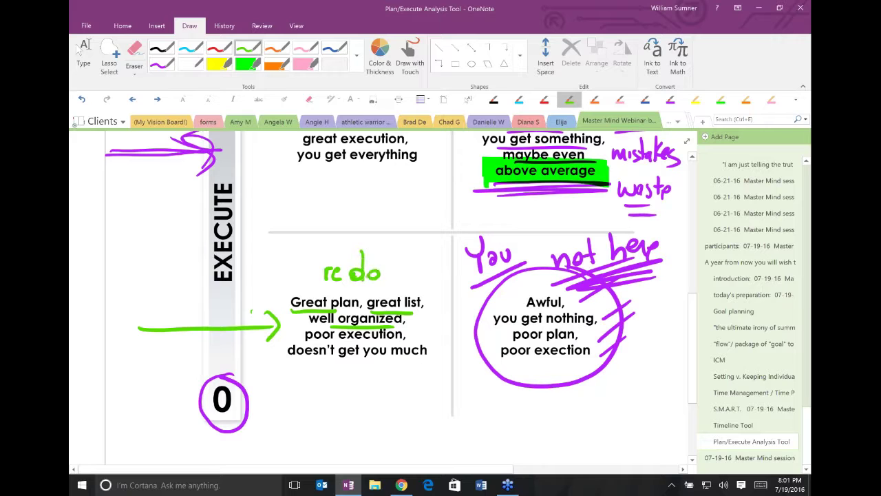
{"action": "left_click_drag", "start_coordinate": [324, 290], "coordinate": [377, 291]}
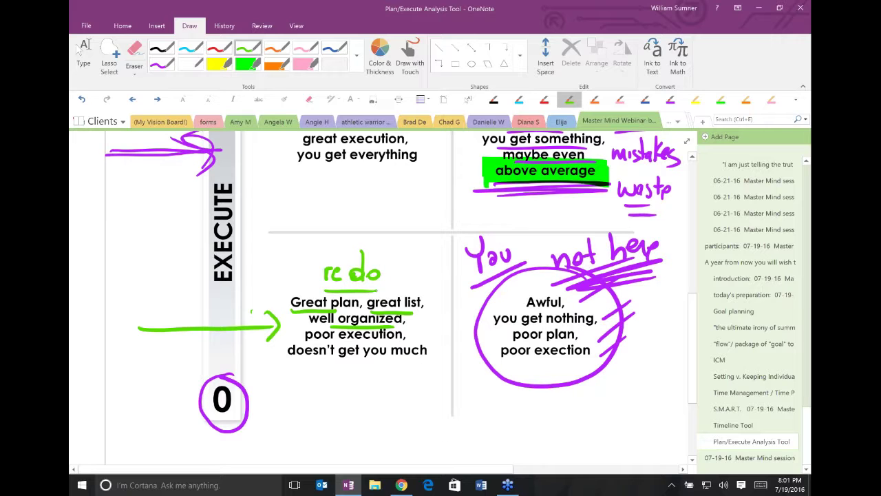
- Handwrite 'feels good like' below 'doesn't get you much' in green
{"action": "mouse_move", "coordinate": [313, 367]}
{"action": "left_mouse_down"}
{"action": "mouse_move", "coordinate": [304, 398]}
{"action": "mouse_move", "coordinate": [320, 383]}
{"action": "mouse_move", "coordinate": [358, 389]}
{"action": "mouse_move", "coordinate": [378, 412]}
{"action": "left_mouse_up"}
{"action": "left_click_drag", "start_coordinate": [396, 382], "coordinate": [417, 393]}
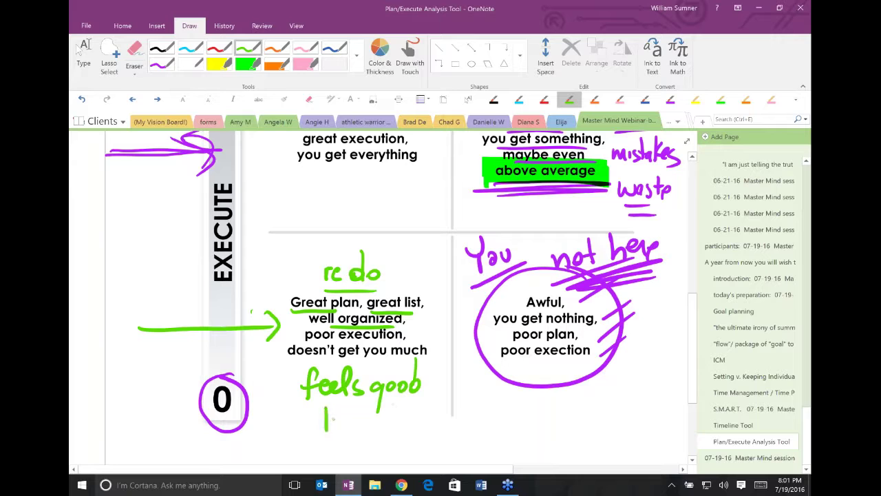
{"action": "left_click_drag", "start_coordinate": [348, 409], "coordinate": [357, 430]}
{"action": "mouse_move", "coordinate": [360, 420]}
{"action": "left_mouse_down"}
{"action": "mouse_move", "coordinate": [369, 415]}
{"action": "mouse_move", "coordinate": [371, 428]}
{"action": "left_mouse_up"}
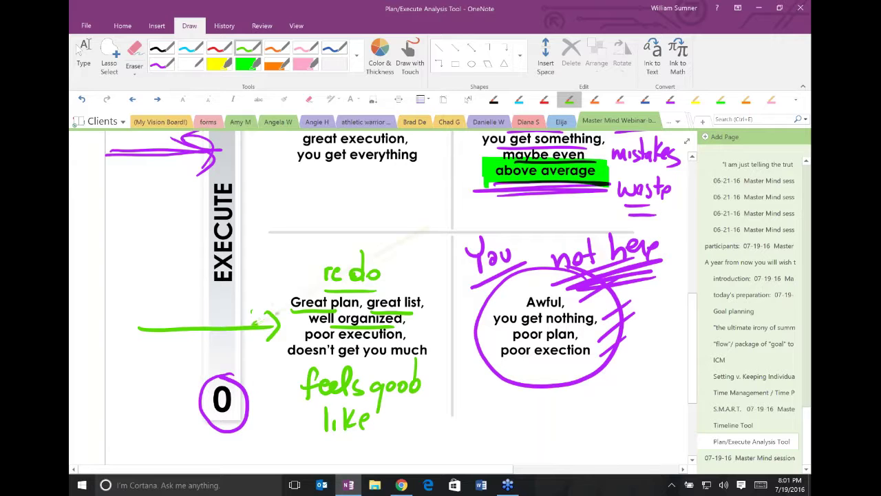
- Draw a green arrow toward the top-right quadrant and underline 'doesn't get you much'
{"action": "left_click_drag", "start_coordinate": [274, 319], "coordinate": [459, 205]}
{"action": "left_click_drag", "start_coordinate": [436, 205], "coordinate": [449, 232]}
{"action": "left_click_drag", "start_coordinate": [283, 289], "coordinate": [270, 319]}
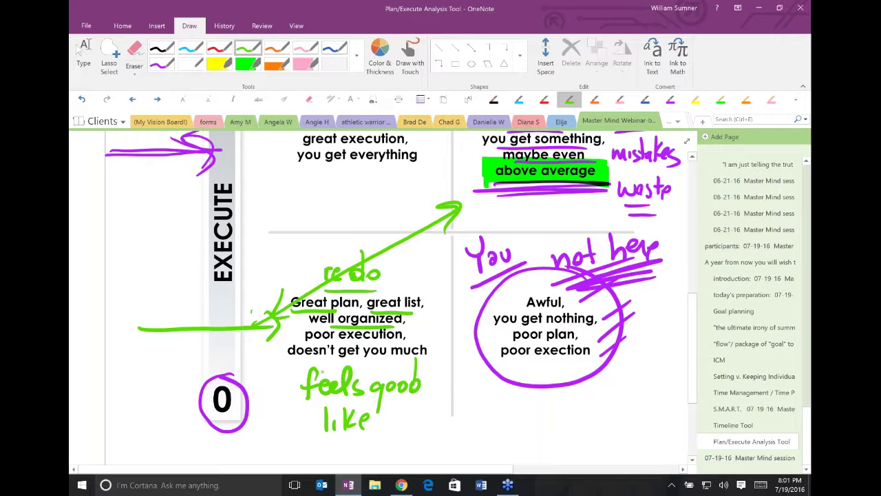
{"action": "left_click_drag", "start_coordinate": [272, 364], "coordinate": [429, 371]}
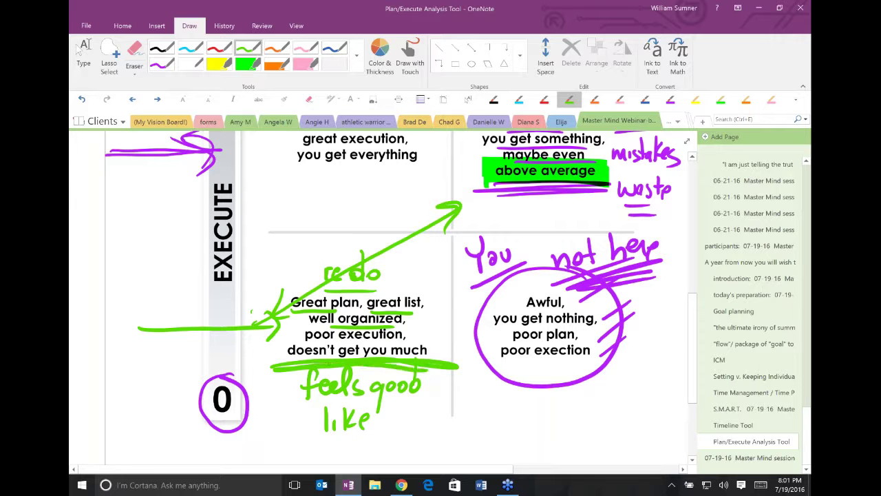
- Circle the Great plan quadrant in green and begin boxing the analysis caption
{"action": "left_click", "coordinate": [80, 53]}
{"action": "left_click", "coordinate": [248, 47]}
{"action": "scroll", "coordinate": [385, 296], "scroll_direction": "up", "scroll_amount": 3}
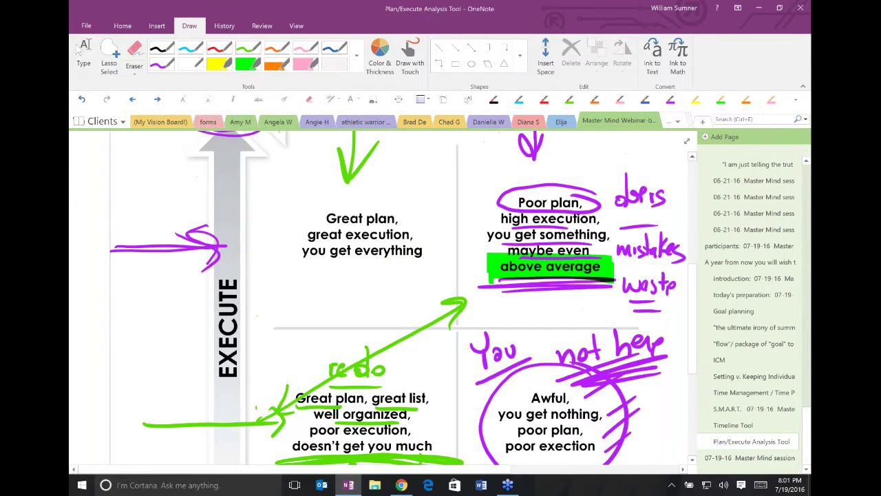
{"action": "left_click_drag", "start_coordinate": [392, 197], "coordinate": [310, 201]}
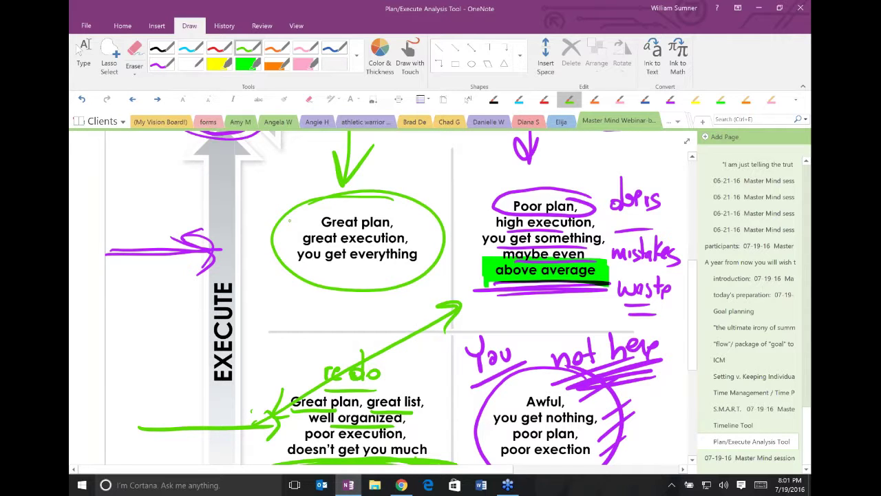
{"action": "scroll", "coordinate": [386, 296], "scroll_direction": "down", "scroll_amount": 1}
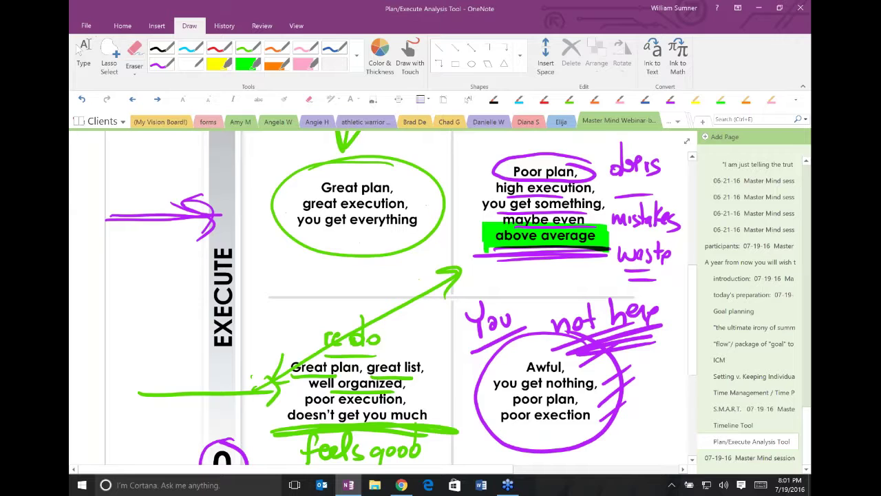
{"action": "scroll", "coordinate": [385, 296], "scroll_direction": "down", "scroll_amount": 5}
{"action": "left_click", "coordinate": [248, 47]}
{"action": "mouse_move", "coordinate": [193, 282]}
{"action": "left_mouse_down"}
{"action": "mouse_move", "coordinate": [614, 276]}
{"action": "mouse_move", "coordinate": [259, 227]}
{"action": "mouse_move", "coordinate": [196, 256]}
{"action": "left_mouse_up"}
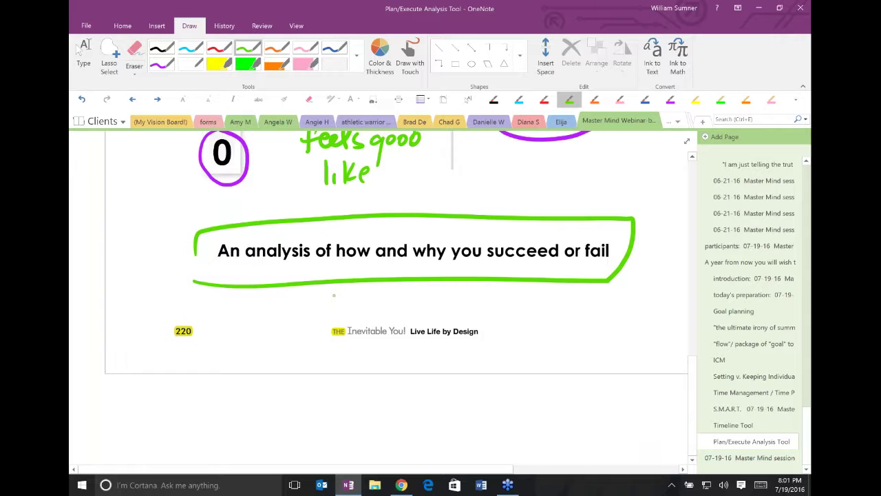
- Handwrite 'hw', 'timeline' and an underlined 'why' around the boxed analysis line
{"action": "mouse_move", "coordinate": [337, 285]}
{"action": "left_mouse_down"}
{"action": "mouse_move", "coordinate": [338, 317]}
{"action": "mouse_move", "coordinate": [355, 319]}
{"action": "left_mouse_up"}
{"action": "mouse_move", "coordinate": [361, 297]}
{"action": "left_mouse_down"}
{"action": "mouse_move", "coordinate": [372, 318]}
{"action": "mouse_move", "coordinate": [386, 296]}
{"action": "left_mouse_up"}
{"action": "mouse_move", "coordinate": [473, 184]}
{"action": "left_mouse_down"}
{"action": "mouse_move", "coordinate": [468, 219]}
{"action": "mouse_move", "coordinate": [540, 216]}
{"action": "mouse_move", "coordinate": [555, 207]}
{"action": "mouse_move", "coordinate": [580, 215]}
{"action": "mouse_move", "coordinate": [619, 208]}
{"action": "mouse_move", "coordinate": [637, 175]}
{"action": "mouse_move", "coordinate": [649, 231]}
{"action": "left_mouse_up"}
{"action": "mouse_move", "coordinate": [472, 291]}
{"action": "left_mouse_down"}
{"action": "mouse_move", "coordinate": [485, 307]}
{"action": "mouse_move", "coordinate": [510, 290]}
{"action": "mouse_move", "coordinate": [551, 296]}
{"action": "mouse_move", "coordinate": [570, 347]}
{"action": "left_mouse_up"}
{"action": "left_click_drag", "start_coordinate": [467, 325], "coordinate": [610, 322]}
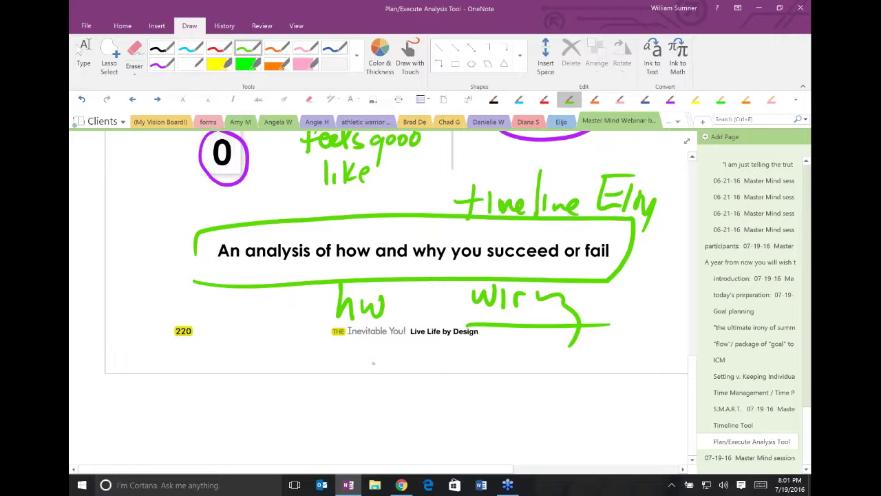
- Write 'have CANT' below the box in green and underline it
{"action": "mouse_move", "coordinate": [384, 358]}
{"action": "left_mouse_down"}
{"action": "mouse_move", "coordinate": [386, 398]}
{"action": "mouse_move", "coordinate": [415, 396]}
{"action": "mouse_move", "coordinate": [449, 372]}
{"action": "left_mouse_up"}
{"action": "mouse_move", "coordinate": [508, 364]}
{"action": "left_mouse_down"}
{"action": "mouse_move", "coordinate": [491, 389]}
{"action": "mouse_move", "coordinate": [511, 399]}
{"action": "mouse_move", "coordinate": [542, 398]}
{"action": "left_mouse_up"}
{"action": "mouse_move", "coordinate": [524, 384]}
{"action": "left_mouse_down"}
{"action": "mouse_move", "coordinate": [564, 369]}
{"action": "mouse_move", "coordinate": [577, 401]}
{"action": "left_mouse_up"}
{"action": "left_click_drag", "start_coordinate": [560, 371], "coordinate": [590, 369]}
{"action": "left_click_drag", "start_coordinate": [494, 411], "coordinate": [513, 410]}
{"action": "left_click_drag", "start_coordinate": [568, 408], "coordinate": [596, 408]}
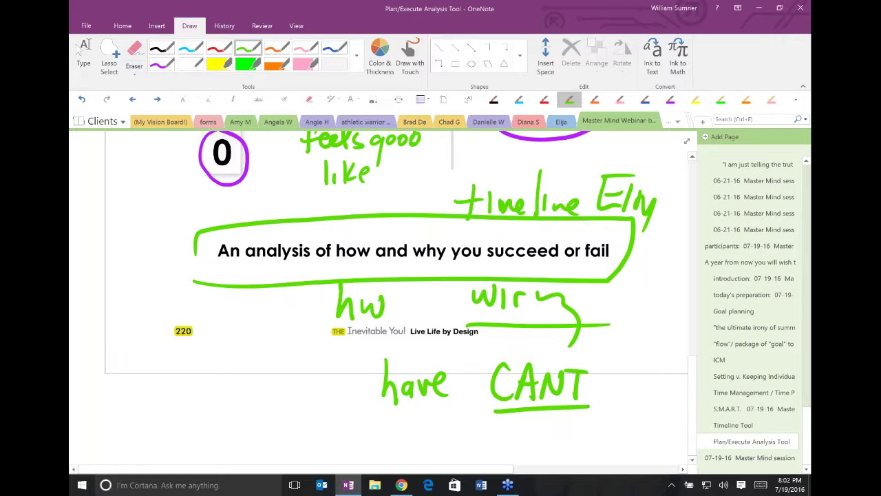
{"action": "scroll", "coordinate": [591, 280], "scroll_direction": "down", "scroll_amount": 3}
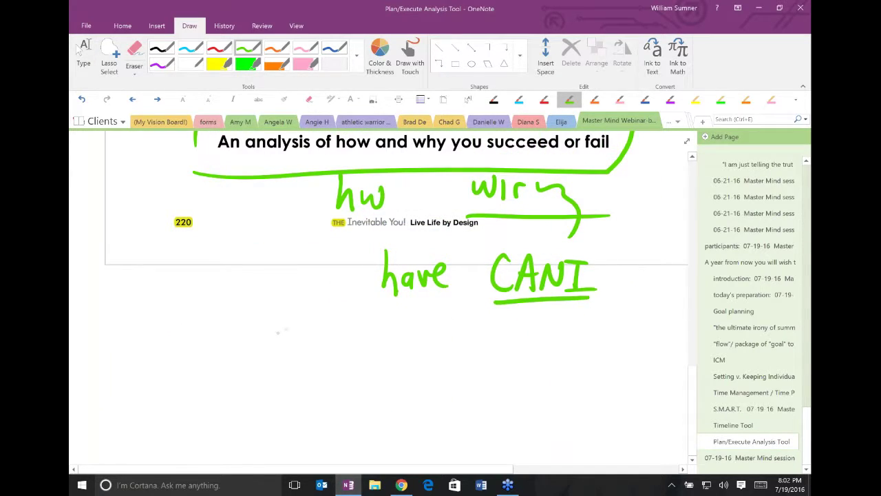
- Handwrite 'Days/ items' in green below the notes
{"action": "left_click_drag", "start_coordinate": [283, 330], "coordinate": [281, 370]}
{"action": "left_click_drag", "start_coordinate": [284, 323], "coordinate": [279, 369]}
{"action": "left_click_drag", "start_coordinate": [325, 342], "coordinate": [343, 386]}
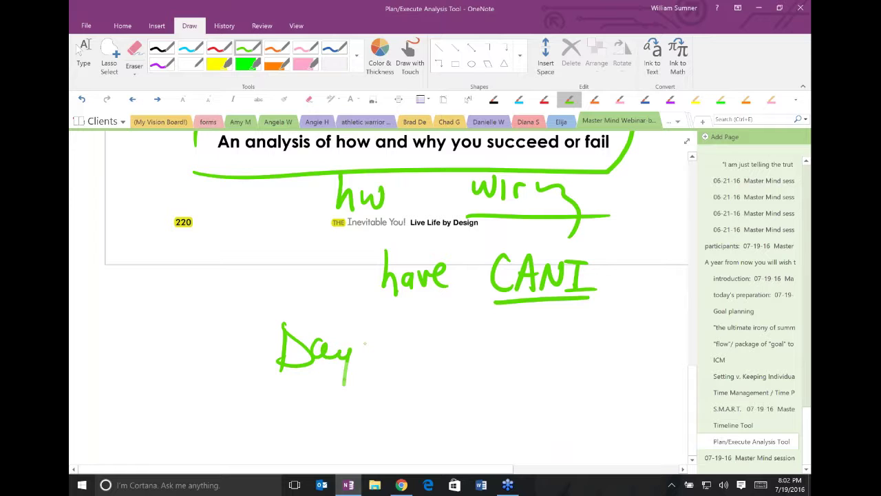
{"action": "left_click_drag", "start_coordinate": [377, 341], "coordinate": [357, 369]}
{"action": "left_click_drag", "start_coordinate": [416, 316], "coordinate": [367, 396]}
{"action": "left_click_drag", "start_coordinate": [435, 339], "coordinate": [433, 362]}
{"action": "left_click_drag", "start_coordinate": [458, 318], "coordinate": [456, 365]}
{"action": "mouse_move", "coordinate": [444, 339]}
{"action": "left_mouse_down"}
{"action": "mouse_move", "coordinate": [470, 336]}
{"action": "mouse_move", "coordinate": [511, 362]}
{"action": "left_mouse_up"}
{"action": "left_click_drag", "start_coordinate": [540, 333], "coordinate": [509, 359]}
- Write 'see how why' in green, underlining how and underlining why several times
{"action": "scroll", "coordinate": [397, 276], "scroll_direction": "down", "scroll_amount": 3}
{"action": "left_click_drag", "start_coordinate": [362, 303], "coordinate": [327, 336]}
{"action": "mouse_move", "coordinate": [356, 323]}
{"action": "left_mouse_down"}
{"action": "mouse_move", "coordinate": [384, 336]}
{"action": "mouse_move", "coordinate": [416, 334]}
{"action": "left_mouse_up"}
{"action": "left_click_drag", "start_coordinate": [328, 344], "coordinate": [453, 350]}
{"action": "mouse_move", "coordinate": [470, 269]}
{"action": "left_mouse_down"}
{"action": "mouse_move", "coordinate": [465, 321]}
{"action": "mouse_move", "coordinate": [485, 321]}
{"action": "left_mouse_up"}
{"action": "left_click_drag", "start_coordinate": [497, 307], "coordinate": [538, 310]}
{"action": "mouse_move", "coordinate": [470, 333]}
{"action": "left_mouse_down"}
{"action": "mouse_move", "coordinate": [549, 333]}
{"action": "mouse_move", "coordinate": [597, 311]}
{"action": "left_mouse_up"}
{"action": "left_click_drag", "start_coordinate": [604, 275], "coordinate": [599, 334]}
{"action": "left_click_drag", "start_coordinate": [600, 320], "coordinate": [620, 332]}
{"action": "left_click_drag", "start_coordinate": [636, 311], "coordinate": [624, 374]}
{"action": "left_click_drag", "start_coordinate": [555, 349], "coordinate": [641, 350]}
{"action": "left_click_drag", "start_coordinate": [563, 358], "coordinate": [626, 359]}
{"action": "left_click_drag", "start_coordinate": [558, 375], "coordinate": [643, 374]}
- Handwrite 'days/ items' again in green on a new line
{"action": "scroll", "coordinate": [396, 276], "scroll_direction": "down", "scroll_amount": 3}
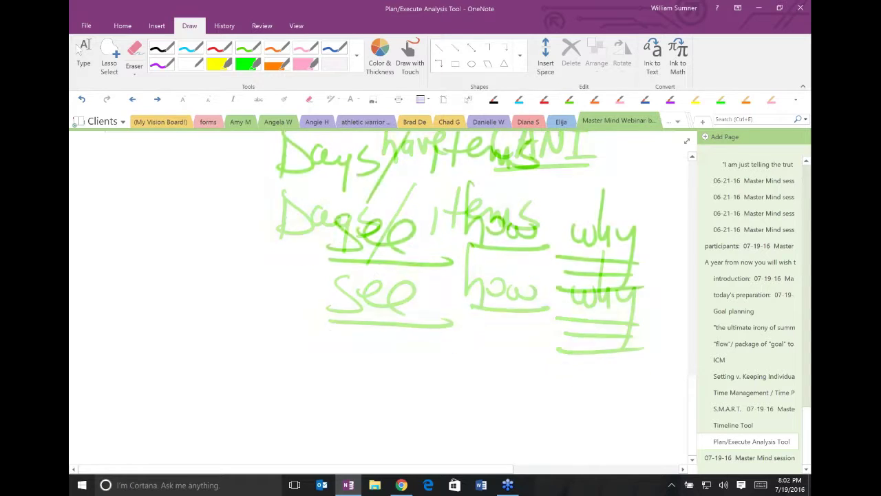
{"action": "left_click_drag", "start_coordinate": [282, 319], "coordinate": [265, 338]}
{"action": "left_click_drag", "start_coordinate": [282, 285], "coordinate": [292, 351]}
{"action": "left_click_drag", "start_coordinate": [307, 315], "coordinate": [305, 335]}
{"action": "left_click_drag", "start_coordinate": [311, 314], "coordinate": [329, 352]}
{"action": "left_click_drag", "start_coordinate": [367, 306], "coordinate": [353, 340]}
{"action": "left_click_drag", "start_coordinate": [420, 280], "coordinate": [346, 379]}
{"action": "left_click_drag", "start_coordinate": [433, 311], "coordinate": [431, 340]}
{"action": "mouse_move", "coordinate": [456, 288]}
{"action": "left_mouse_down"}
{"action": "mouse_move", "coordinate": [456, 338]}
{"action": "mouse_move", "coordinate": [480, 317]}
{"action": "mouse_move", "coordinate": [515, 340]}
{"action": "left_mouse_up"}
{"action": "mouse_move", "coordinate": [539, 315]}
{"action": "left_mouse_down"}
{"action": "mouse_move", "coordinate": [526, 338]}
{"action": "mouse_move", "coordinate": [575, 322]}
{"action": "mouse_move", "coordinate": [612, 336]}
{"action": "mouse_move", "coordinate": [623, 312]}
{"action": "left_mouse_up"}
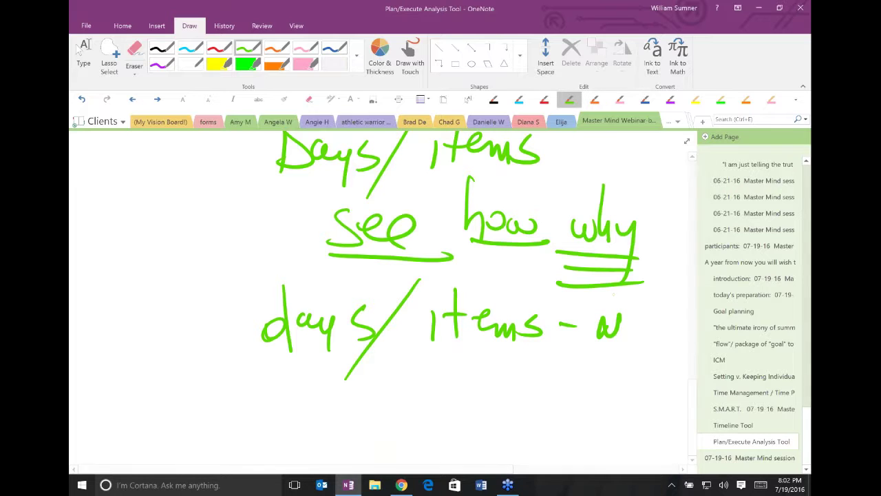
- Add a red dash, 'Not' and 'see why', plus a large red arrow at the left
{"action": "left_click", "coordinate": [544, 100]}
{"action": "mouse_move", "coordinate": [551, 327]}
{"action": "left_mouse_down"}
{"action": "mouse_move", "coordinate": [621, 315]}
{"action": "mouse_move", "coordinate": [638, 323]}
{"action": "left_mouse_up"}
{"action": "left_click_drag", "start_coordinate": [648, 293], "coordinate": [647, 357]}
{"action": "left_click_drag", "start_coordinate": [632, 326], "coordinate": [661, 329]}
{"action": "left_click_drag", "start_coordinate": [378, 397], "coordinate": [353, 419]}
{"action": "mouse_move", "coordinate": [379, 410]}
{"action": "left_mouse_down"}
{"action": "mouse_move", "coordinate": [494, 413]}
{"action": "mouse_move", "coordinate": [509, 397]}
{"action": "left_mouse_up"}
{"action": "mouse_move", "coordinate": [514, 365]}
{"action": "left_mouse_down"}
{"action": "mouse_move", "coordinate": [530, 416]}
{"action": "mouse_move", "coordinate": [555, 406]}
{"action": "left_mouse_up"}
{"action": "left_click_drag", "start_coordinate": [555, 394], "coordinate": [544, 429]}
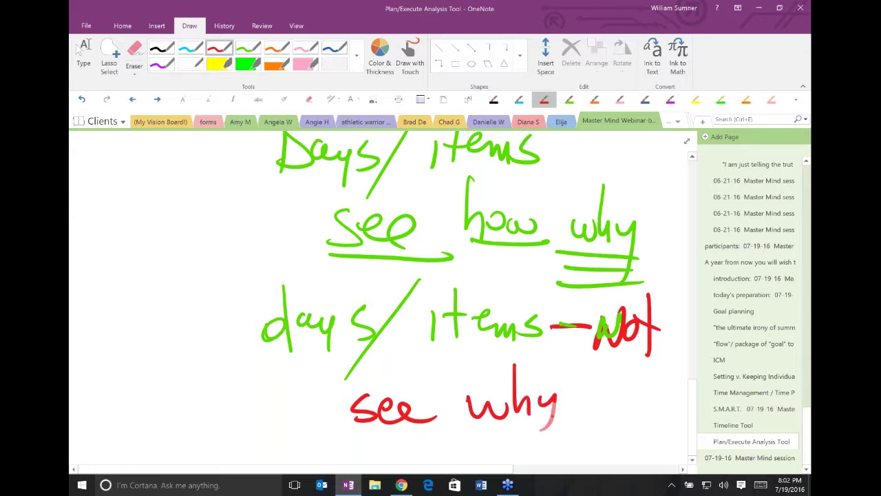
{"action": "mouse_move", "coordinate": [136, 316]}
{"action": "left_mouse_down"}
{"action": "mouse_move", "coordinate": [134, 300]}
{"action": "mouse_move", "coordinate": [213, 284]}
{"action": "mouse_move", "coordinate": [138, 321]}
{"action": "left_mouse_up"}
{"action": "left_click_drag", "start_coordinate": [108, 377], "coordinate": [274, 259]}
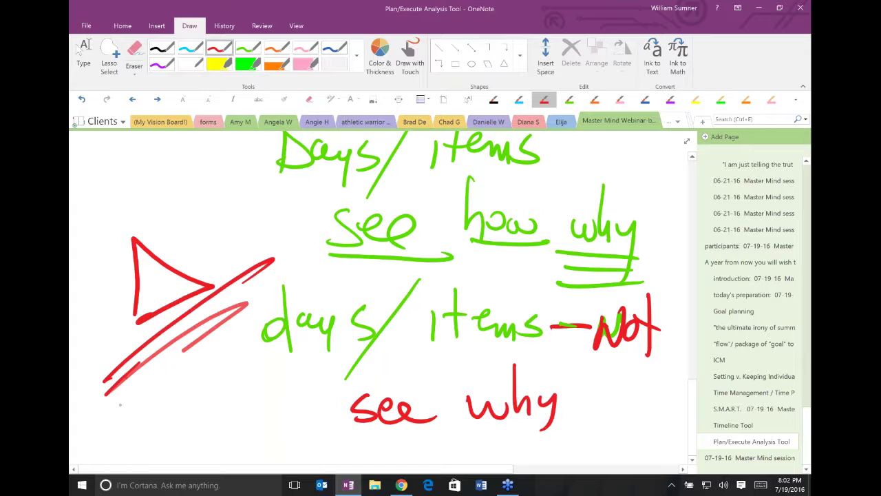